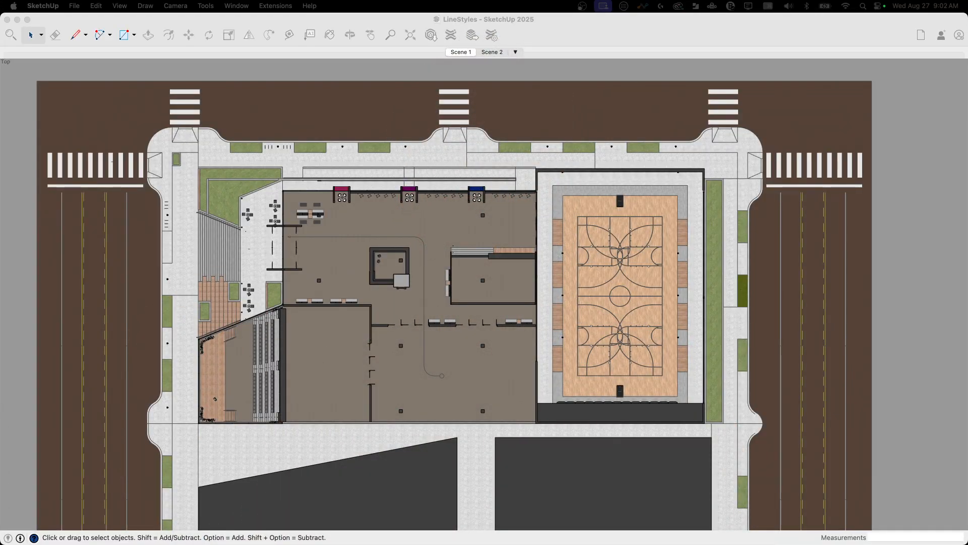
- Expand the Tags panel and expand then collapse the Context and Convention Center tag folders
{"action": "left_click", "coordinate": [742, 49]}
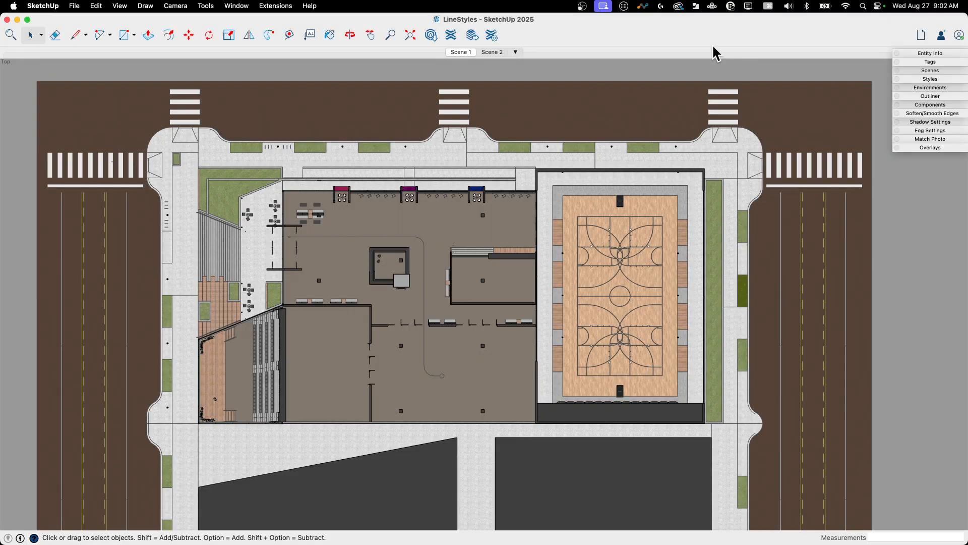
{"action": "left_click", "coordinate": [936, 63]}
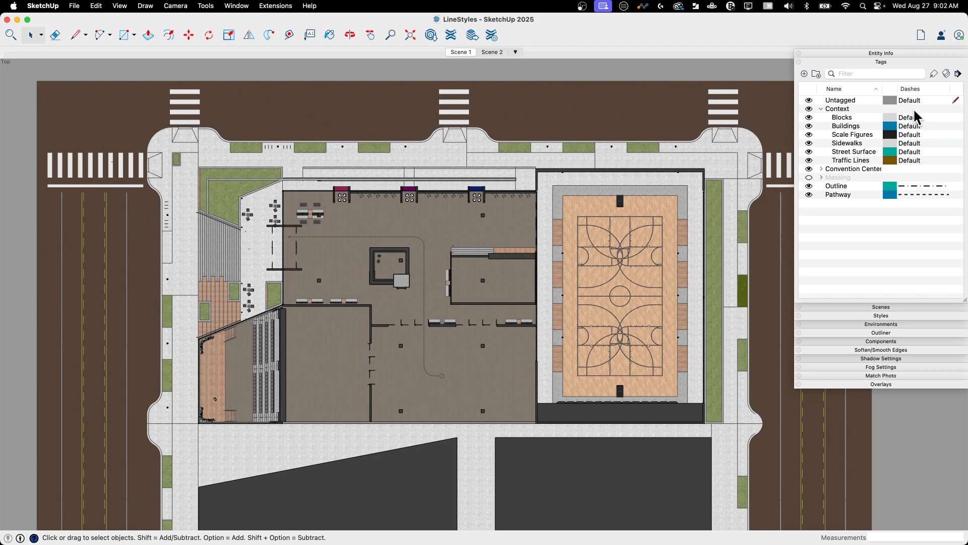
{"action": "left_click", "coordinate": [822, 108]}
{"action": "left_click", "coordinate": [821, 168]}
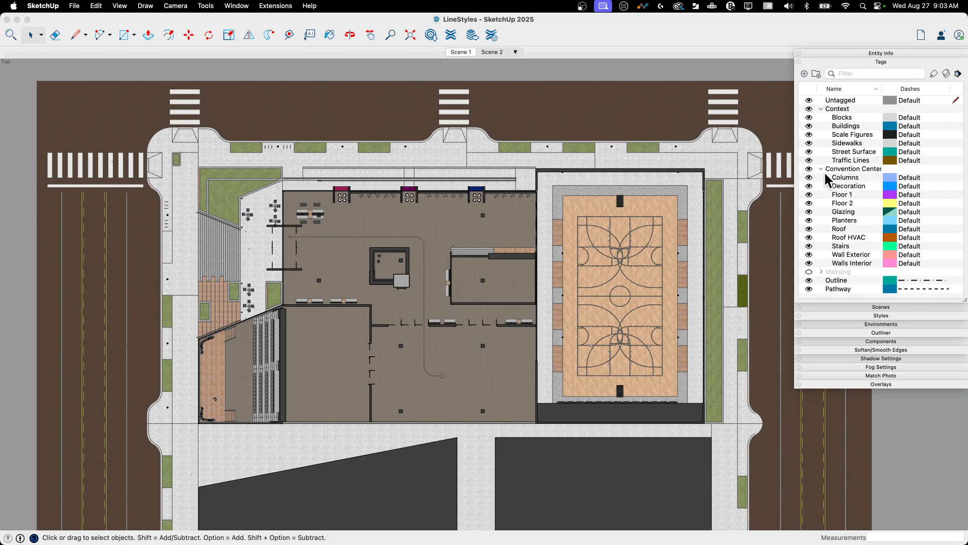
{"action": "left_click", "coordinate": [821, 169]}
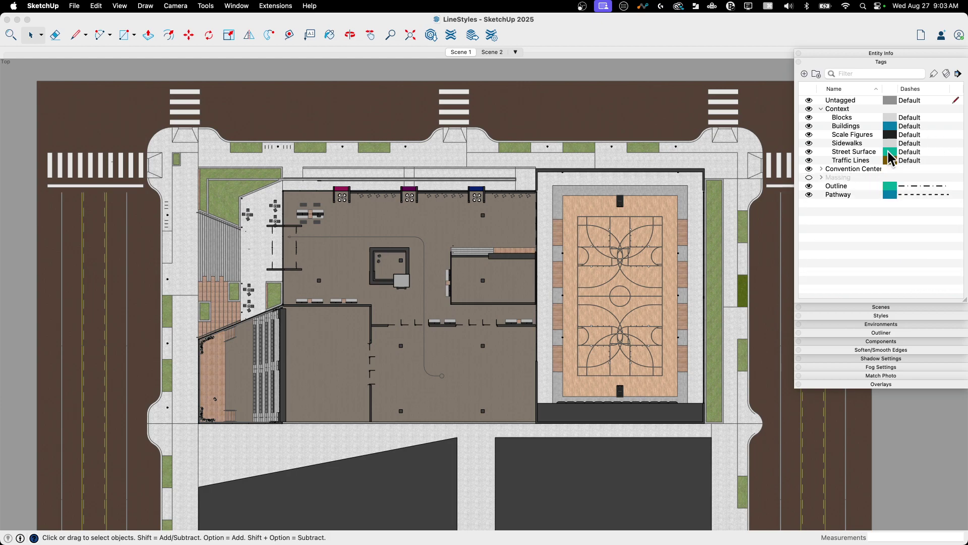
{"action": "left_click", "coordinate": [821, 109]}
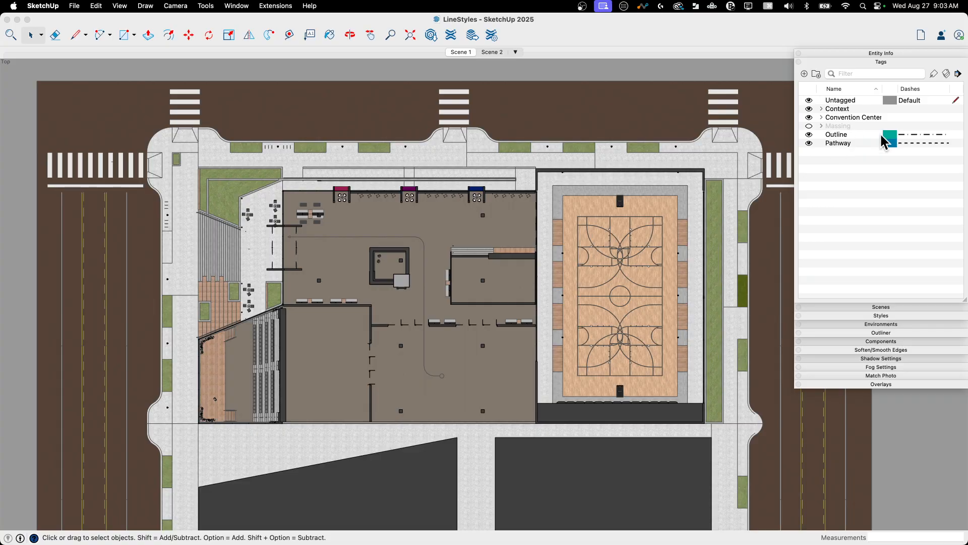
- Browse the Pathway tag's dash choices and keep its existing short-dash pattern
{"action": "left_click", "coordinate": [913, 144]}
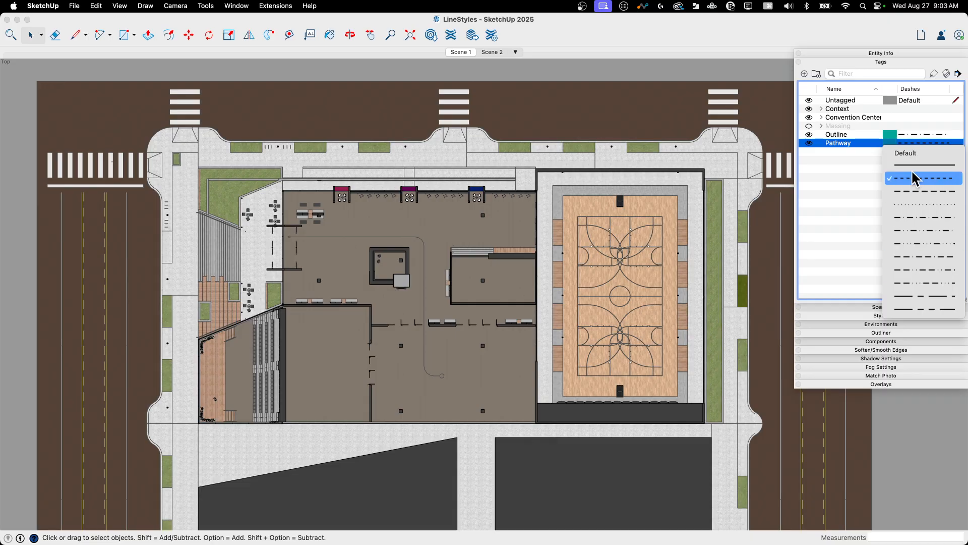
{"action": "left_click", "coordinate": [878, 169]}
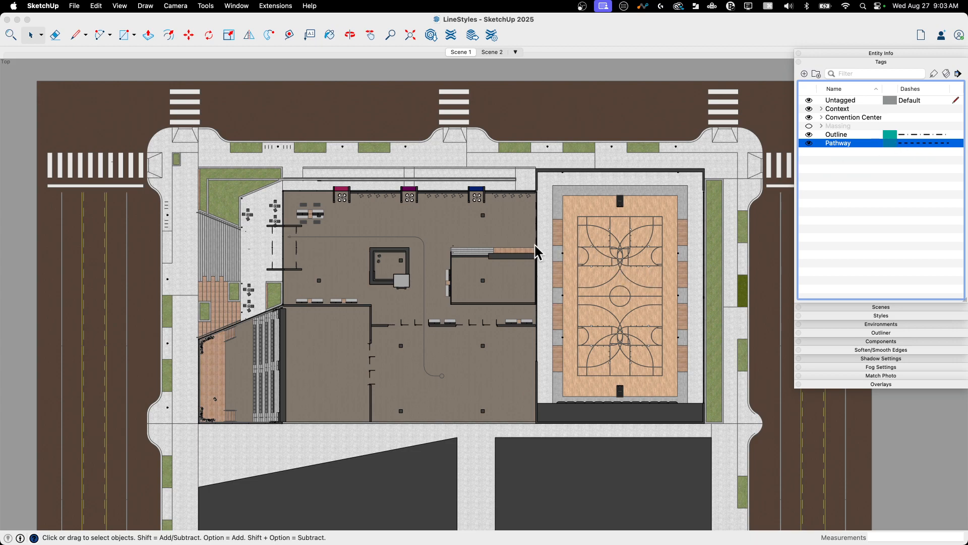
{"action": "scroll", "coordinate": [417, 322], "scroll_direction": "up", "scroll_amount": 5}
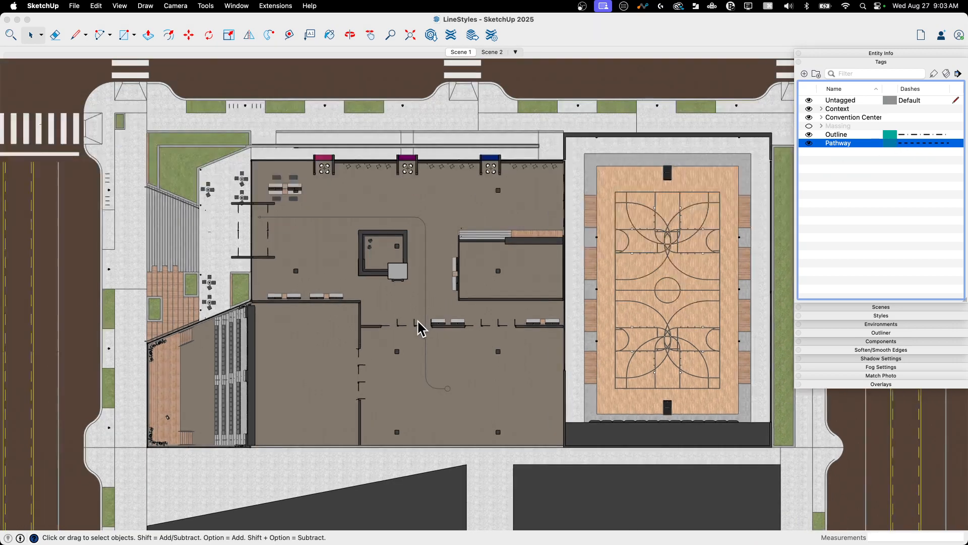
{"action": "scroll", "coordinate": [417, 323], "scroll_direction": "up", "scroll_amount": 5}
{"action": "scroll", "coordinate": [441, 282], "scroll_direction": "down", "scroll_amount": 3}
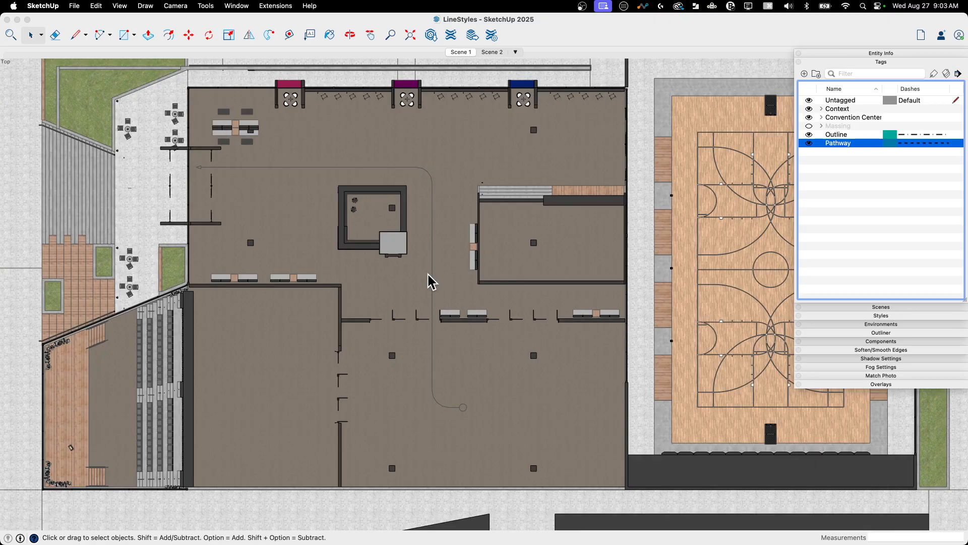
- Select and deselect the faint pathway curve on the plan, ending with the pathway group selected
{"action": "left_click", "coordinate": [434, 282]}
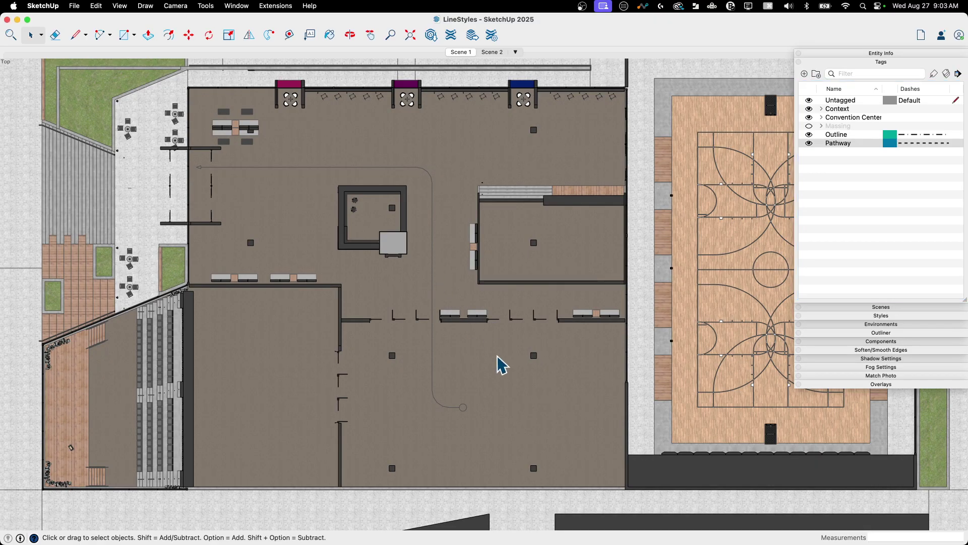
{"action": "left_click", "coordinate": [432, 341]}
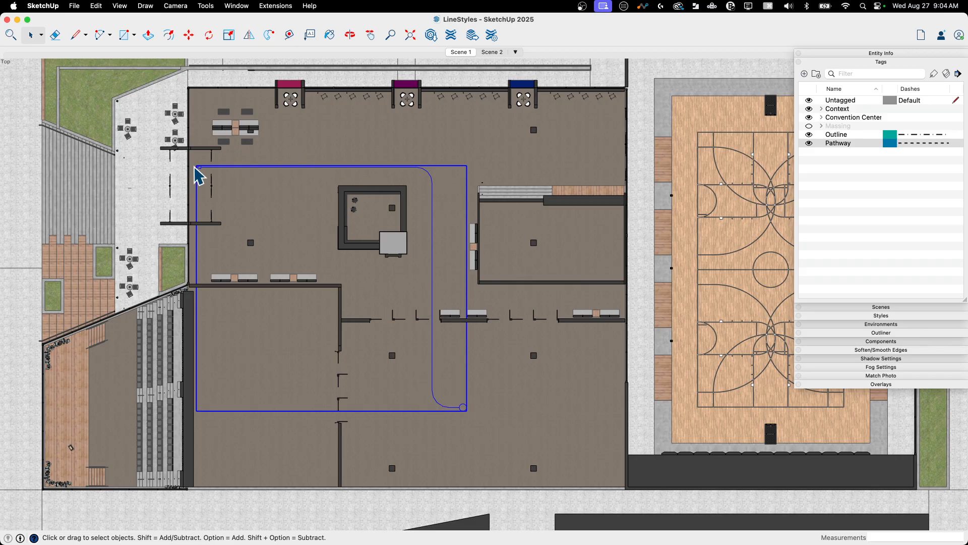
{"action": "left_click", "coordinate": [397, 153]}
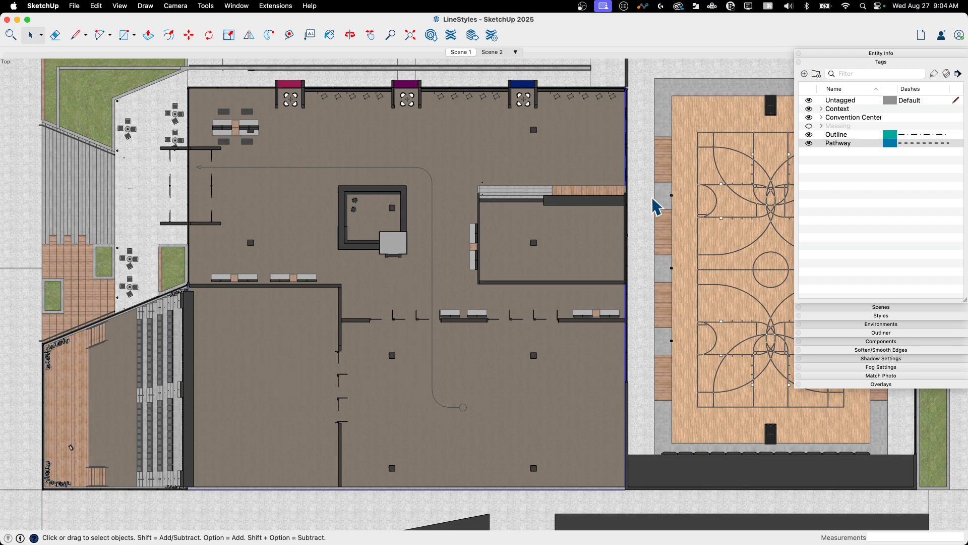
{"action": "left_click", "coordinate": [344, 169]}
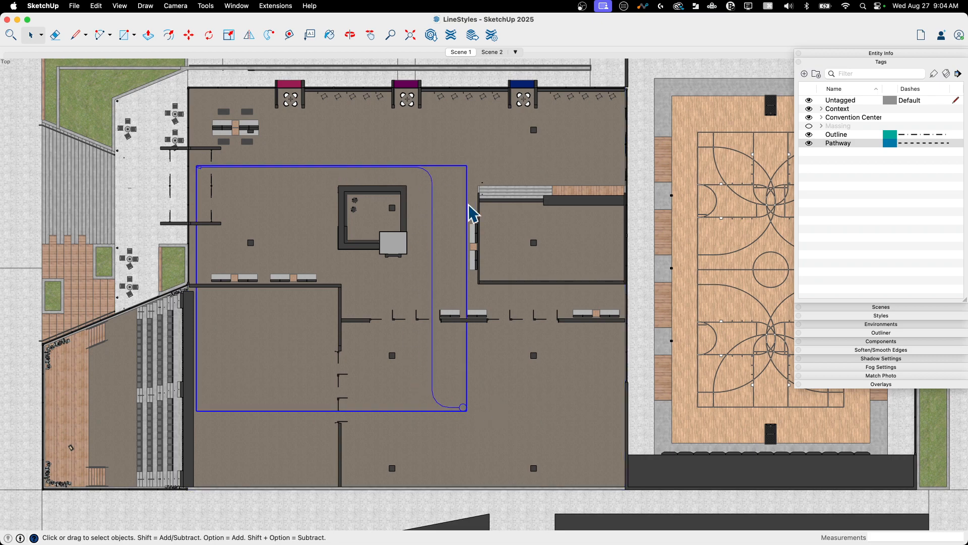
{"action": "left_click", "coordinate": [514, 175]}
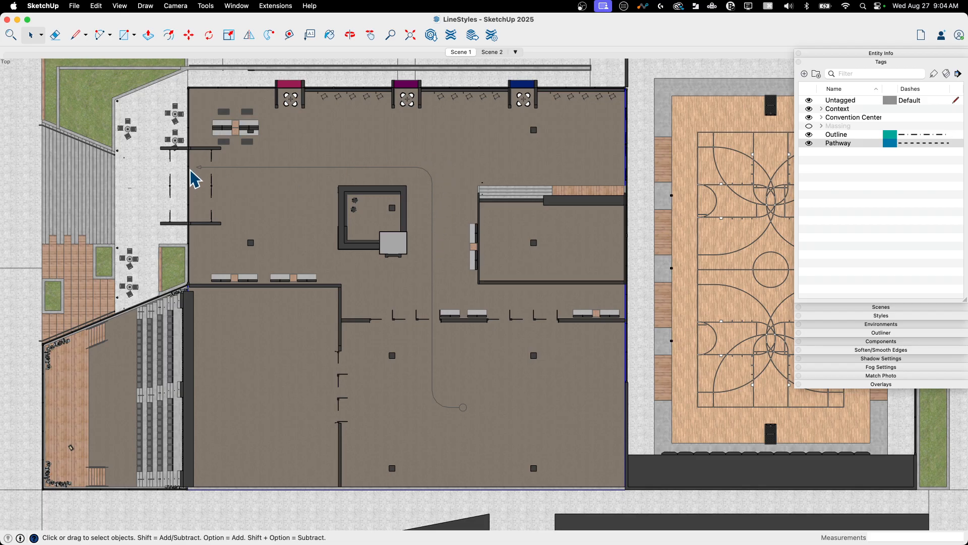
{"action": "left_click", "coordinate": [433, 228]}
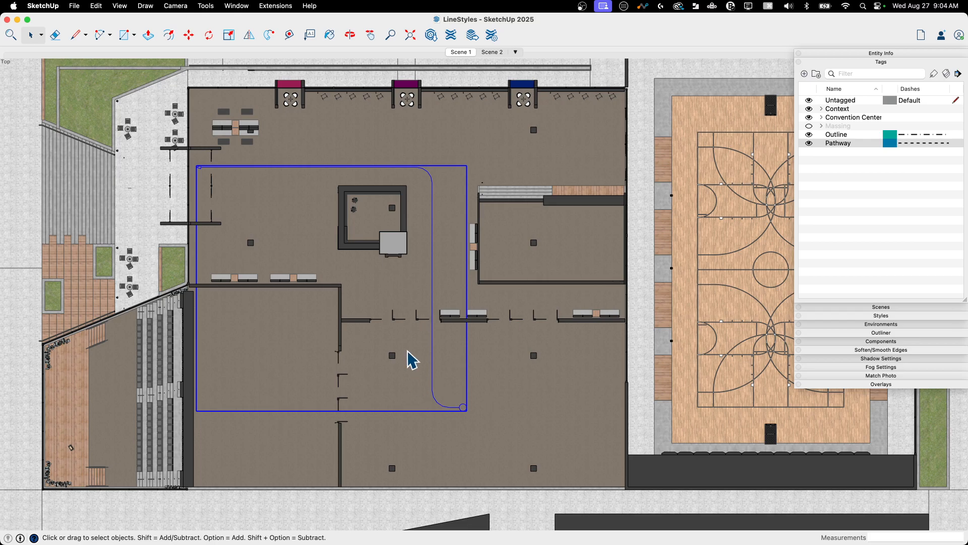
- Inspect the pathway line inside its group, exit, and select the whole pathway group
{"action": "double_click", "coordinate": [435, 211]}
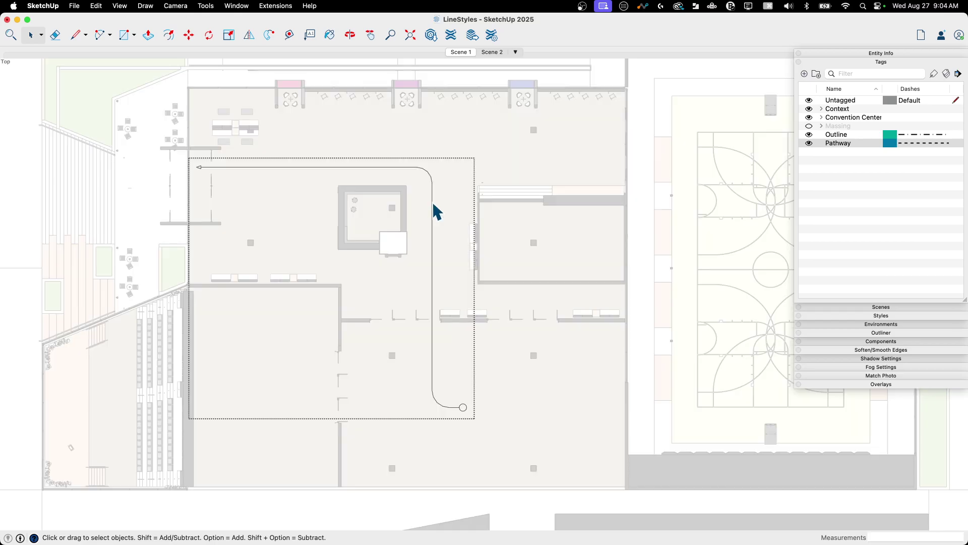
{"action": "left_click", "coordinate": [430, 175]}
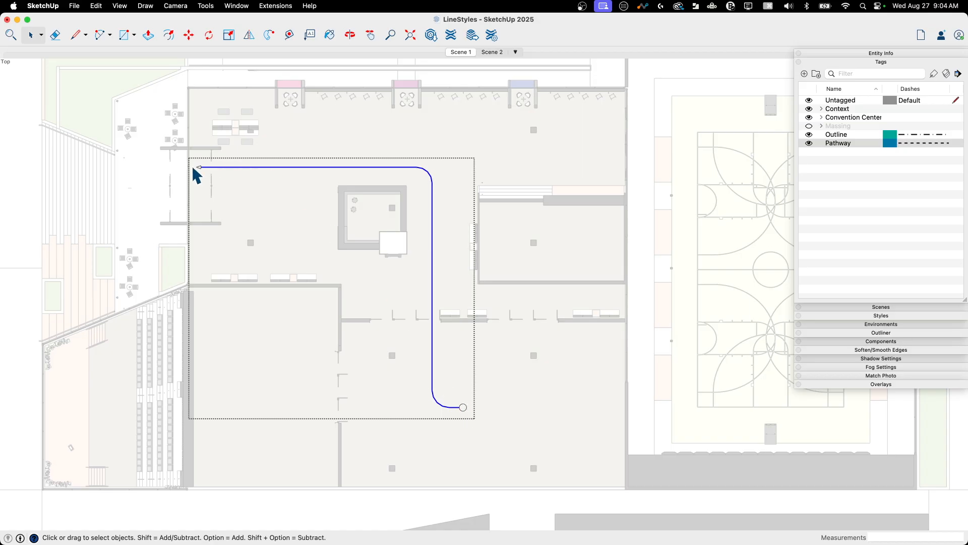
{"action": "left_click", "coordinate": [502, 161]}
{"action": "left_click", "coordinate": [435, 189]}
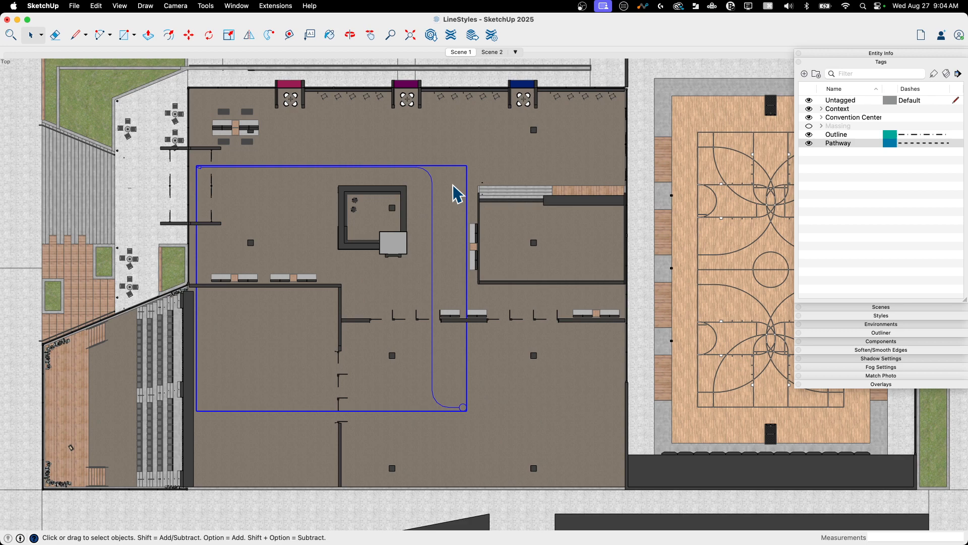
- Assign the pathway group to the Pathway tag in Entity Info, then select the Floor 1 group
{"action": "left_click", "coordinate": [871, 54]}
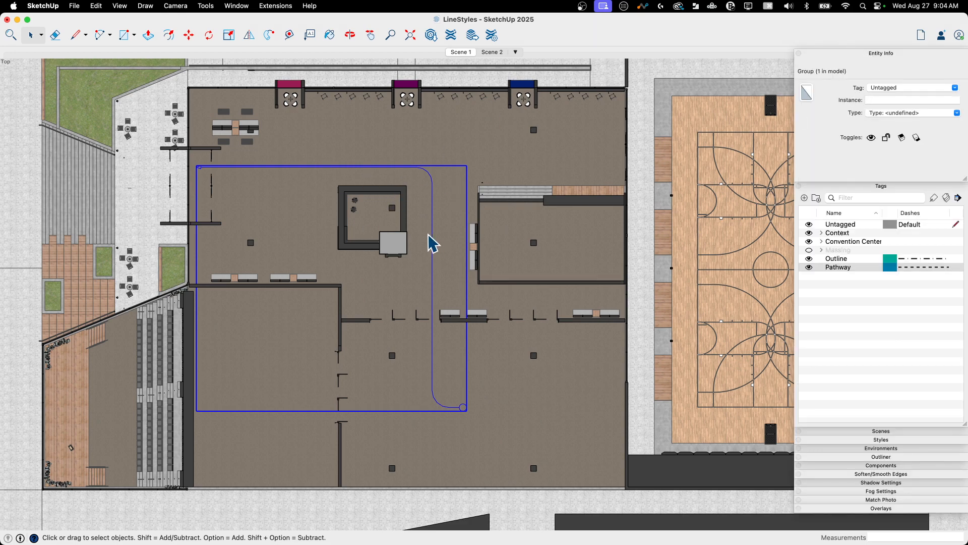
{"action": "left_click", "coordinate": [910, 88]}
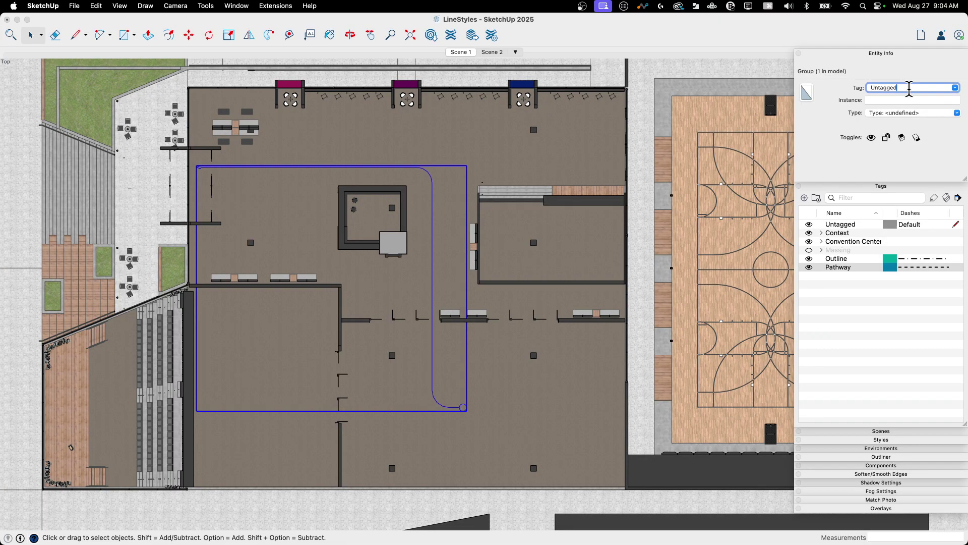
{"action": "left_click", "coordinate": [955, 89]}
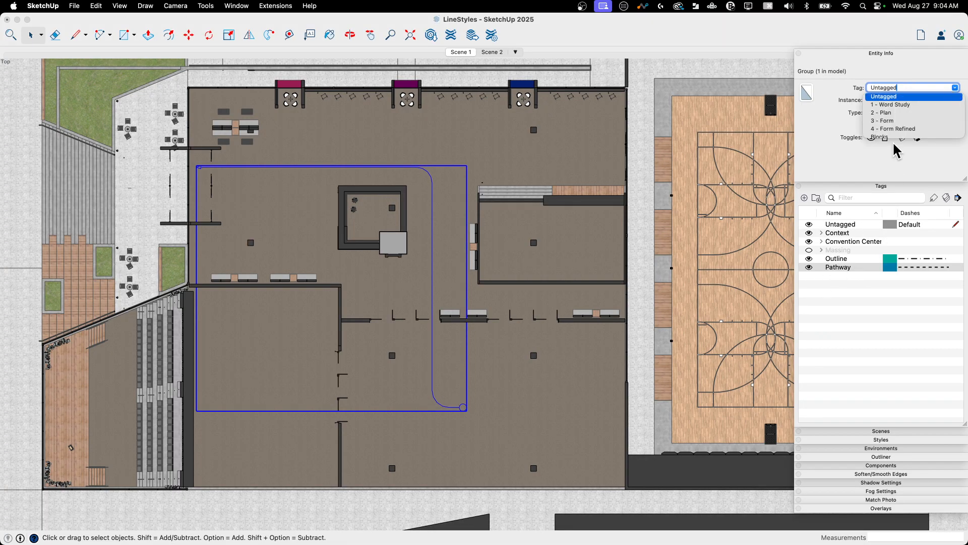
{"action": "scroll", "coordinate": [892, 116], "scroll_direction": "down", "scroll_amount": 5}
{"action": "scroll", "coordinate": [892, 115], "scroll_direction": "down", "scroll_amount": 3}
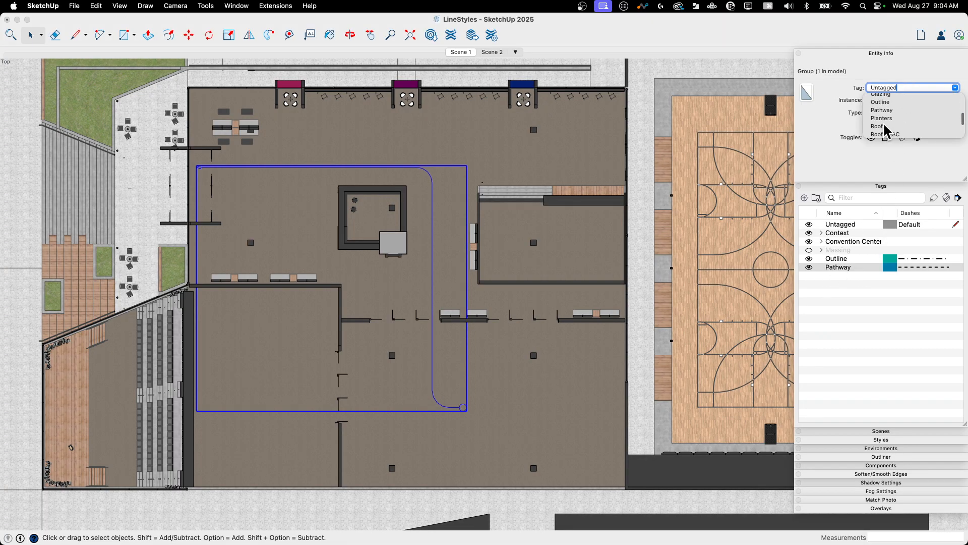
{"action": "left_click", "coordinate": [881, 110]}
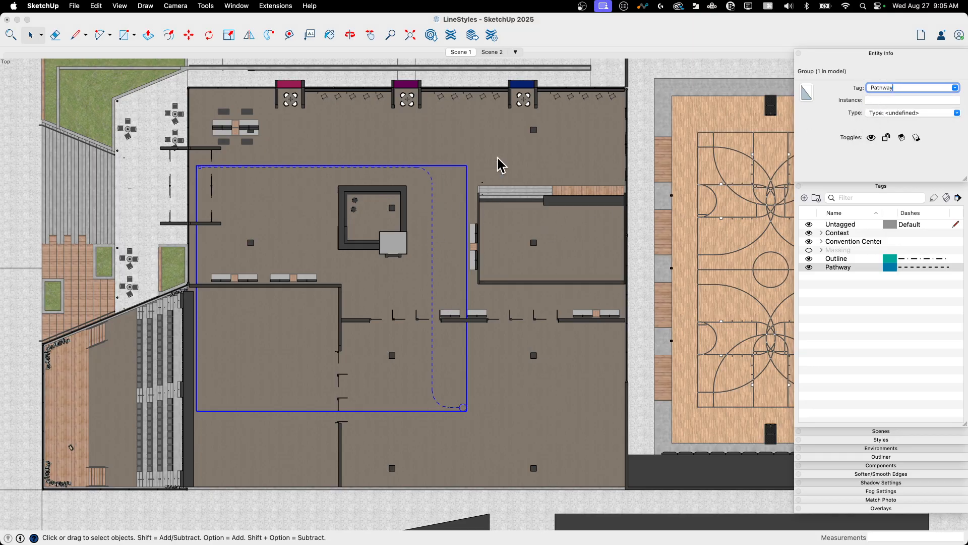
{"action": "left_click", "coordinate": [600, 159]}
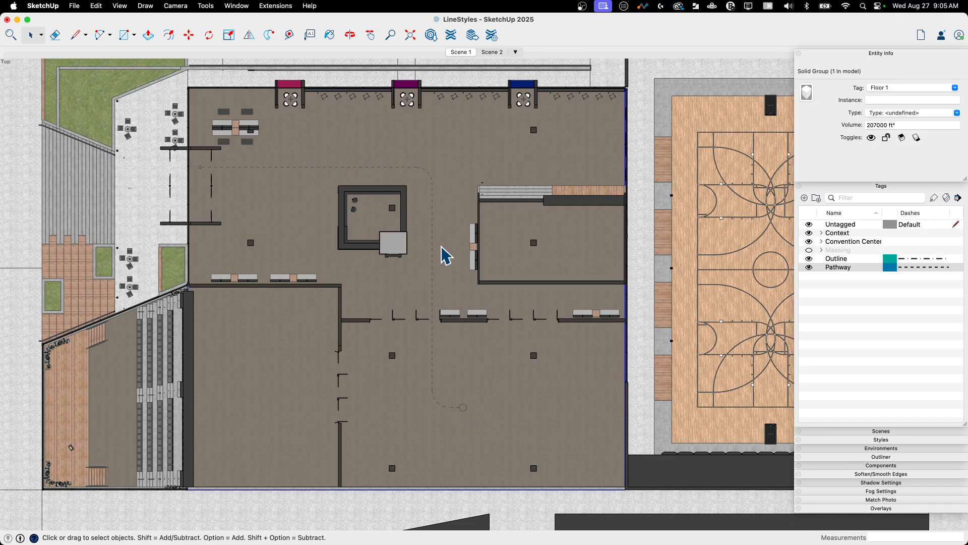
{"action": "scroll", "coordinate": [265, 180], "scroll_direction": "down", "scroll_amount": 2}
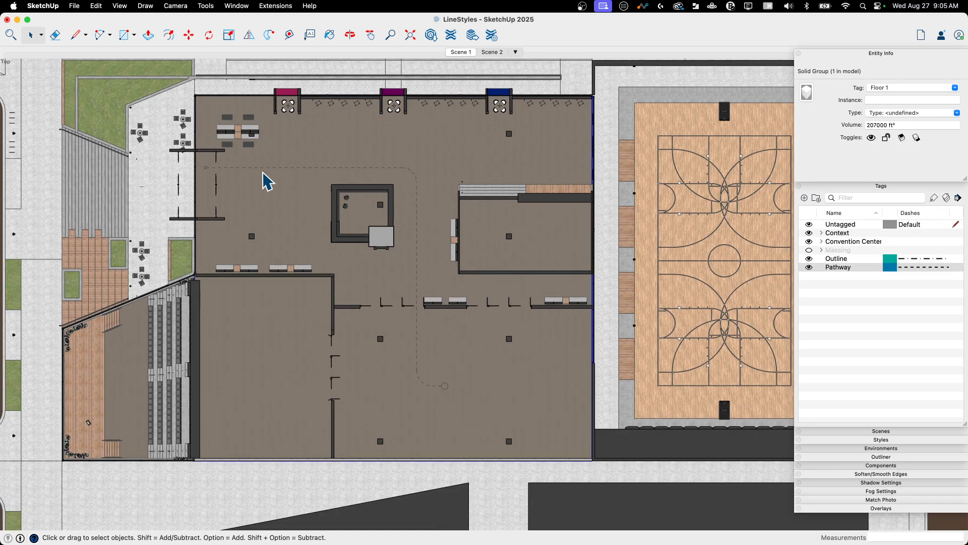
{"action": "scroll", "coordinate": [265, 180], "scroll_direction": "down", "scroll_amount": 1}
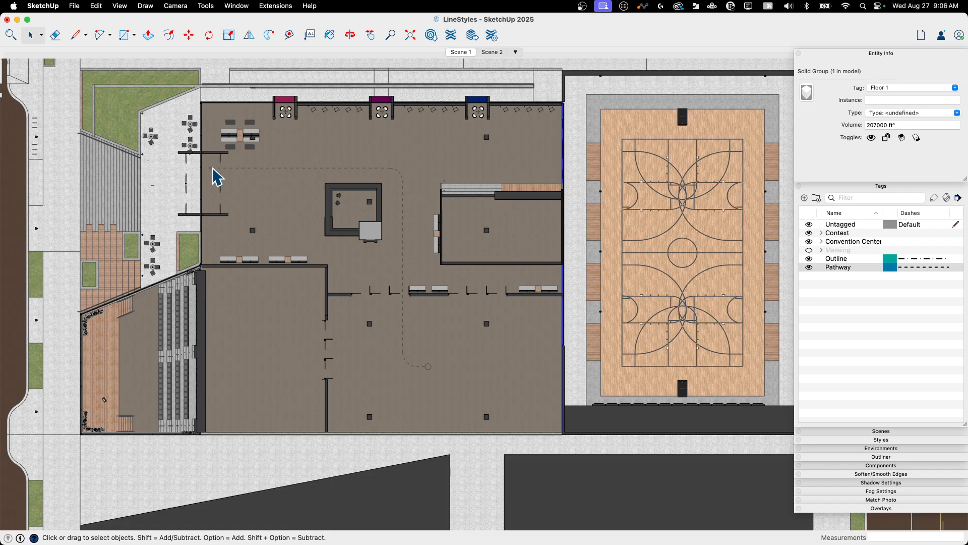
- Select the dashed pathway group and then the Floor 1 group to check their tags
{"action": "left_click", "coordinate": [228, 172]}
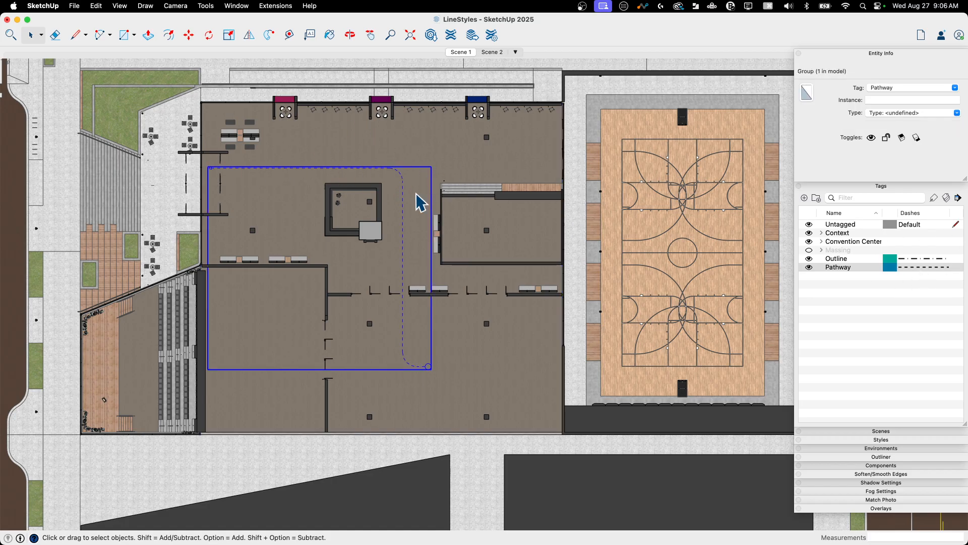
{"action": "left_click", "coordinate": [370, 265]}
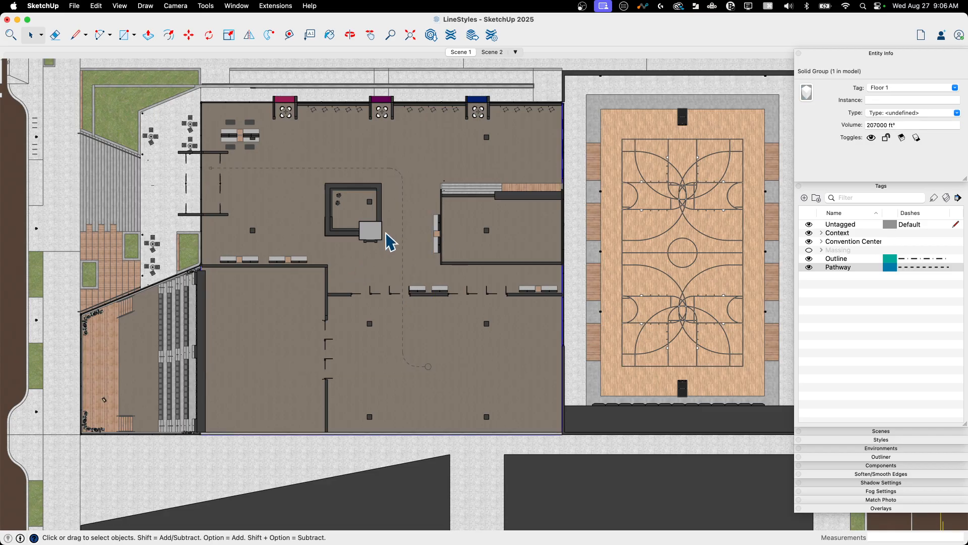
{"action": "scroll", "coordinate": [406, 310], "scroll_direction": "up", "scroll_amount": 2}
{"action": "scroll", "coordinate": [406, 310], "scroll_direction": "up", "scroll_amount": 2}
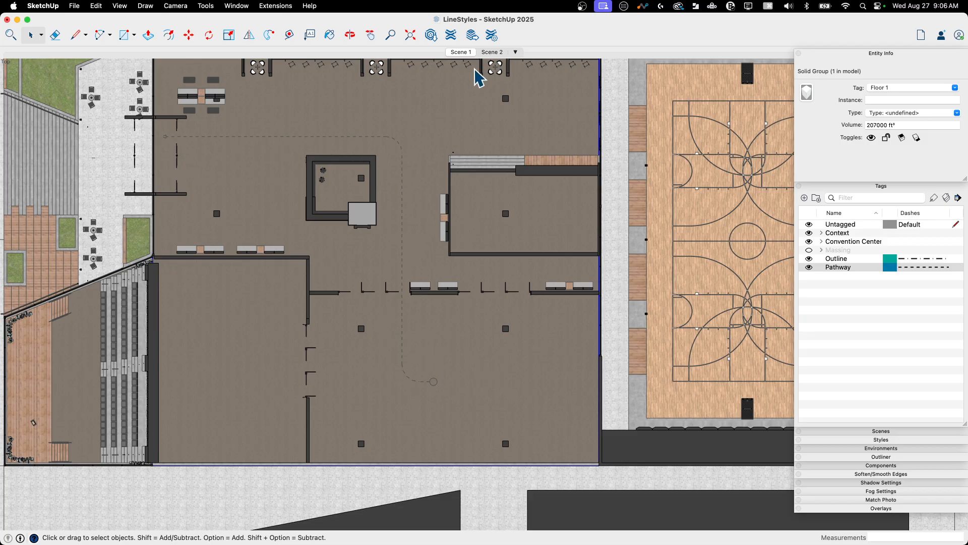
- Switch to Scene 2 and inspect the red dashed Outline group and one of its arcs
{"action": "left_click", "coordinate": [492, 51]}
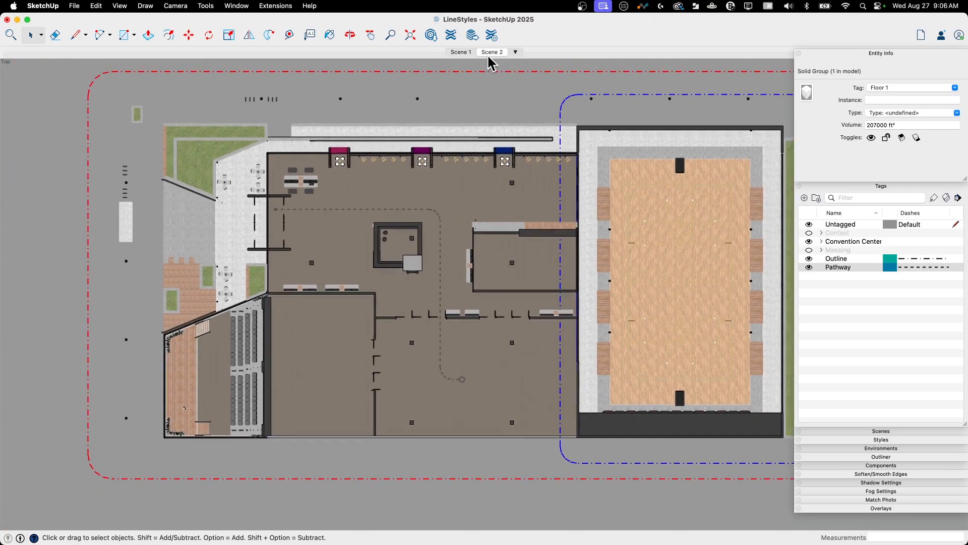
{"action": "left_click", "coordinate": [112, 158]}
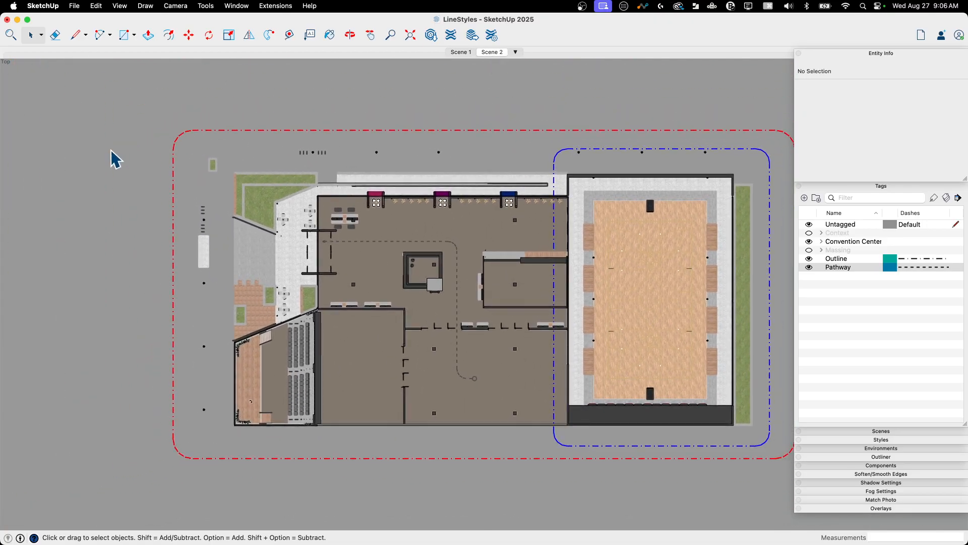
{"action": "left_click", "coordinate": [463, 186]}
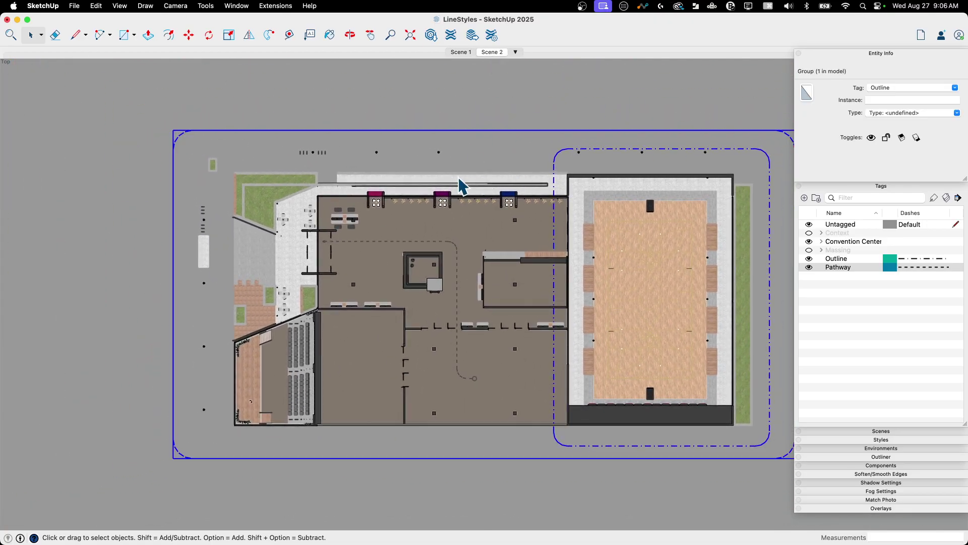
{"action": "left_click", "coordinate": [124, 157]}
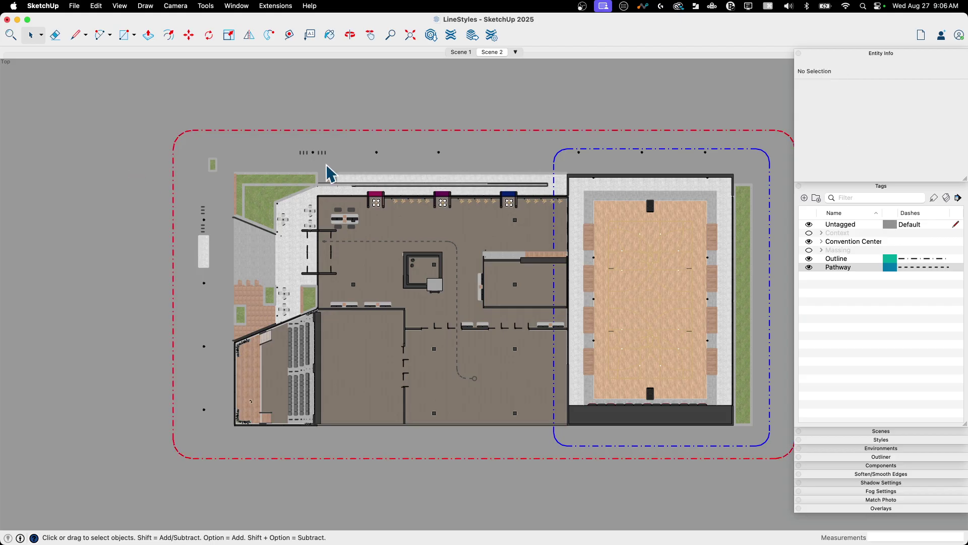
{"action": "double_click", "coordinate": [244, 137]}
{"action": "left_click", "coordinate": [225, 139]}
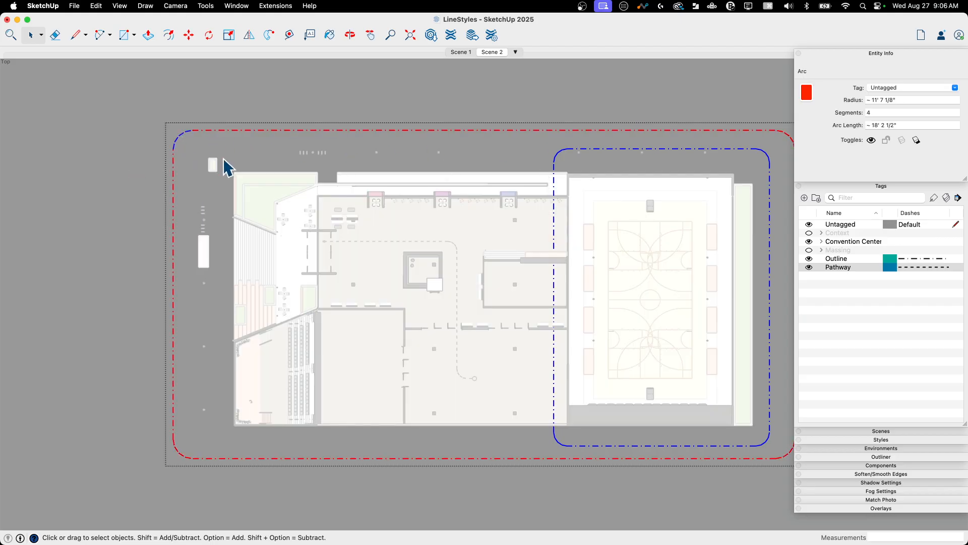
- Exit the outline group, clear the selection, collapse Tags and expand the Styles edge settings
{"action": "left_click", "coordinate": [570, 98]}
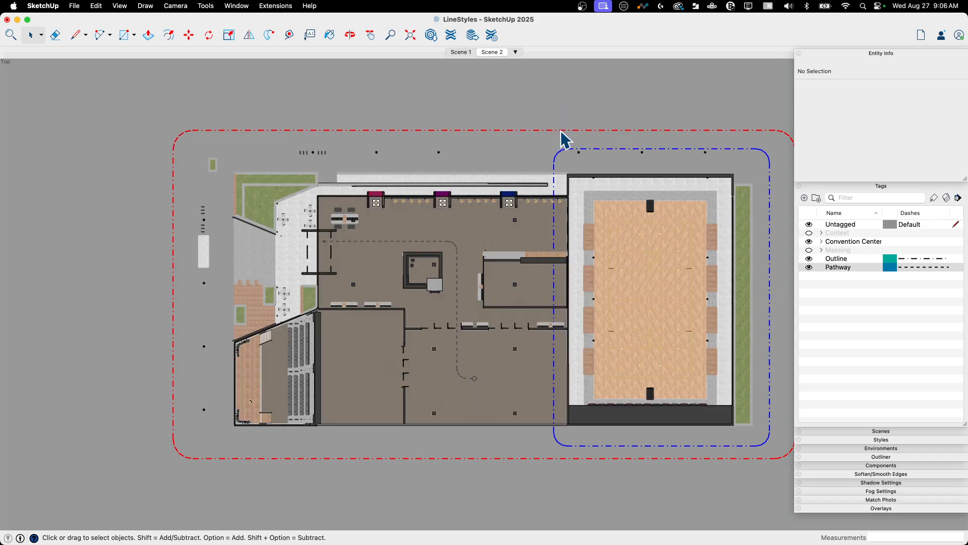
{"action": "left_click", "coordinate": [562, 134]}
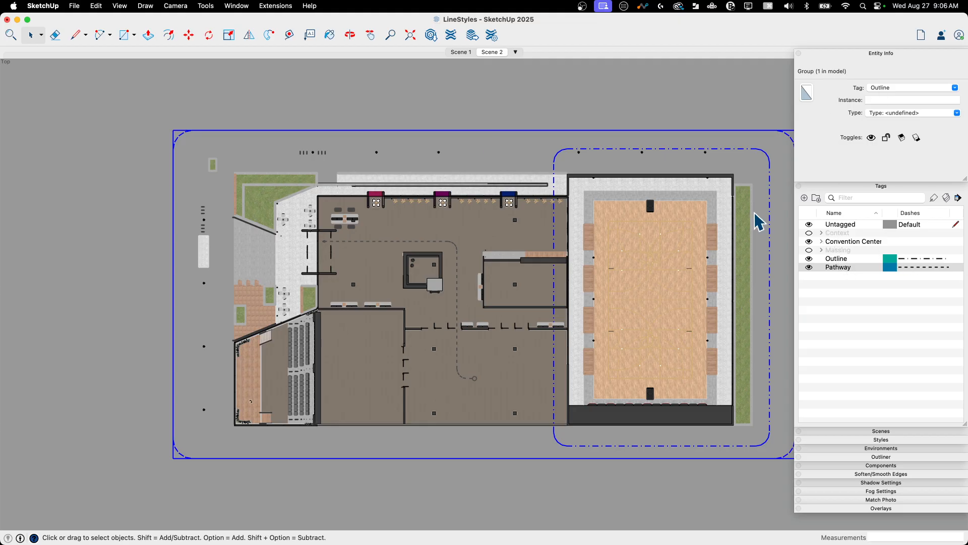
{"action": "left_click", "coordinate": [152, 114]}
{"action": "scroll", "coordinate": [462, 204], "scroll_direction": "down", "scroll_amount": 2}
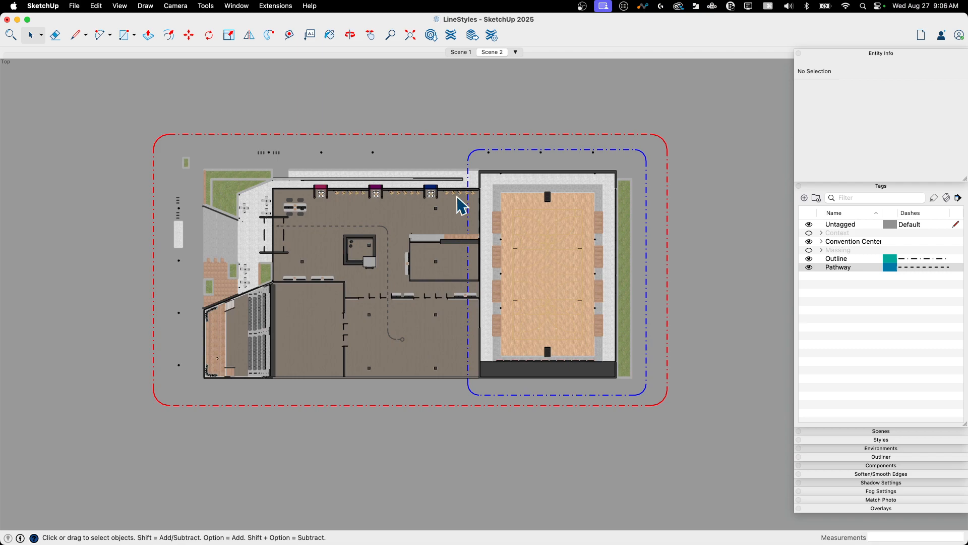
{"action": "scroll", "coordinate": [571, 227], "scroll_direction": "down", "scroll_amount": 1}
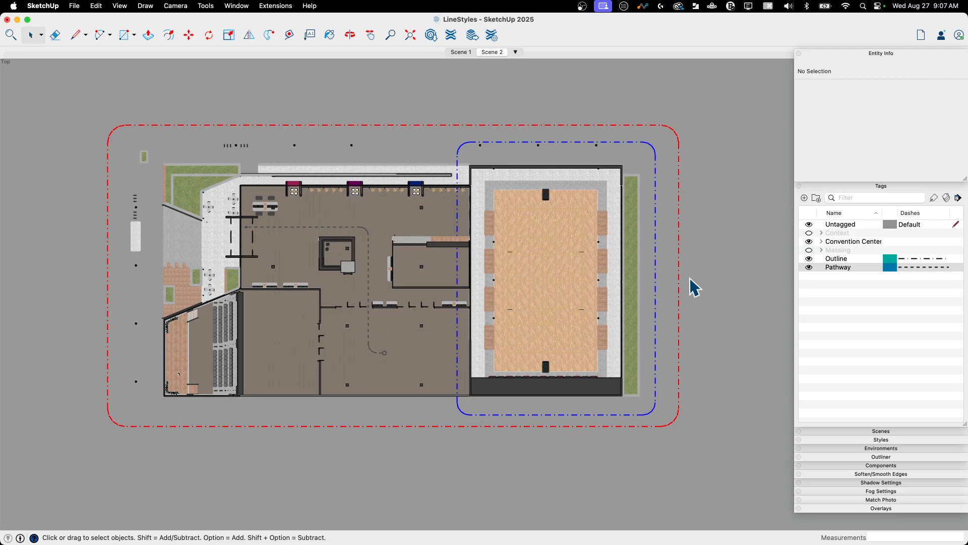
{"action": "left_click", "coordinate": [881, 185]}
{"action": "left_click", "coordinate": [880, 202]}
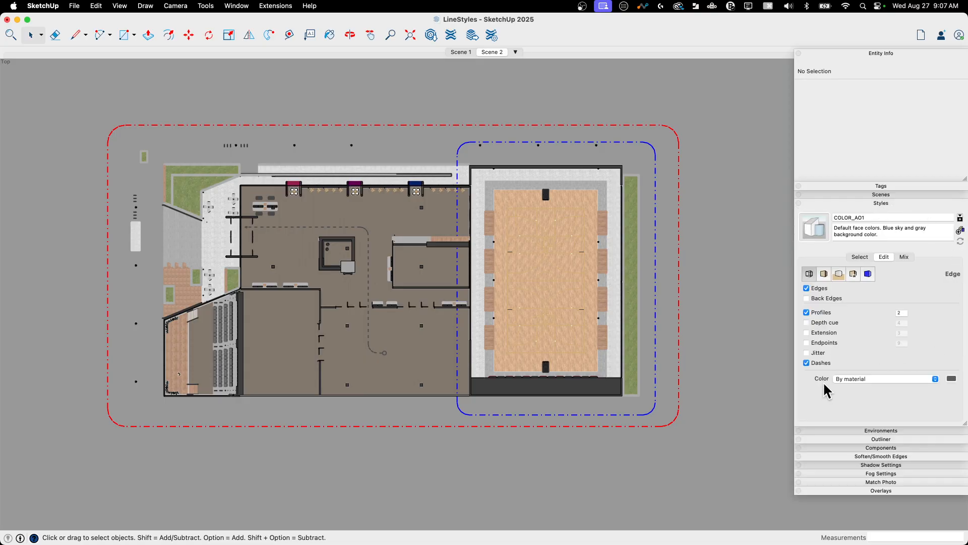
{"action": "left_click", "coordinate": [932, 380]}
{"action": "left_click", "coordinate": [912, 379]}
{"action": "left_click", "coordinate": [460, 152]}
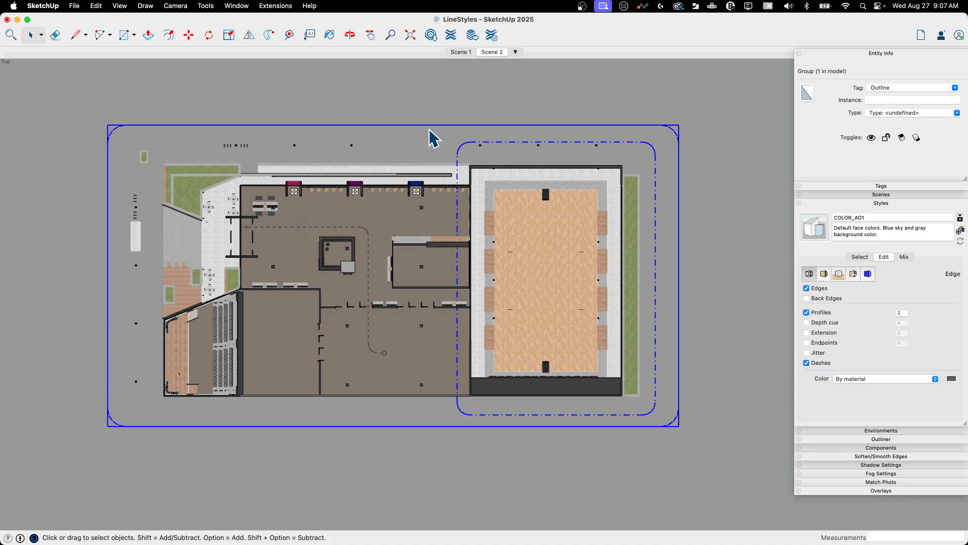
{"action": "left_click", "coordinate": [302, 106]}
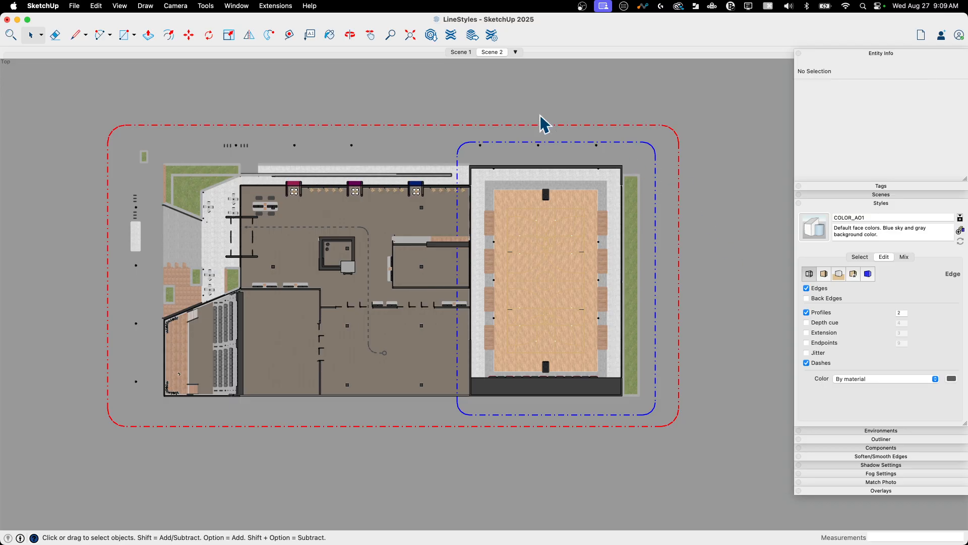
- Switch to the Untitled model window and select the wooden walls group while orbiting
{"action": "left_click", "coordinate": [235, 5]}
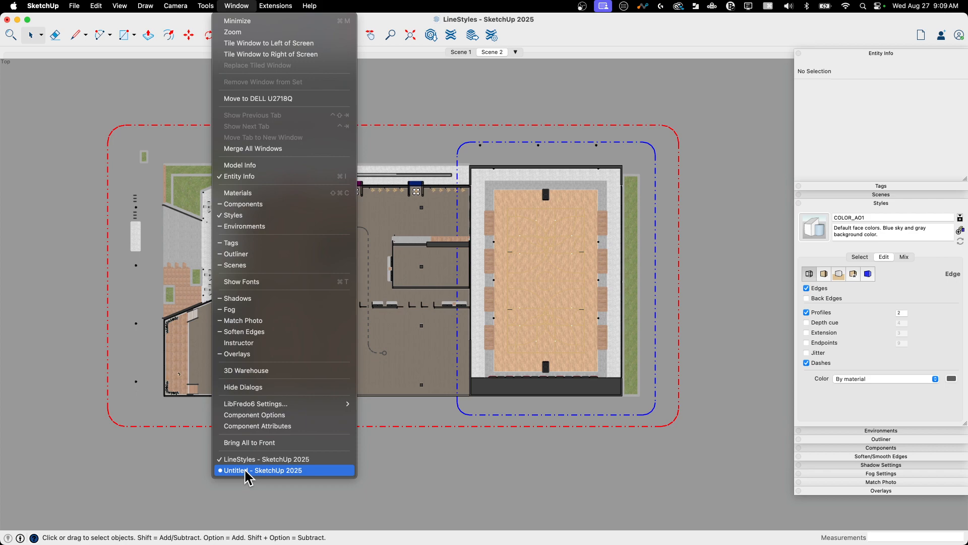
{"action": "left_click", "coordinate": [263, 469]}
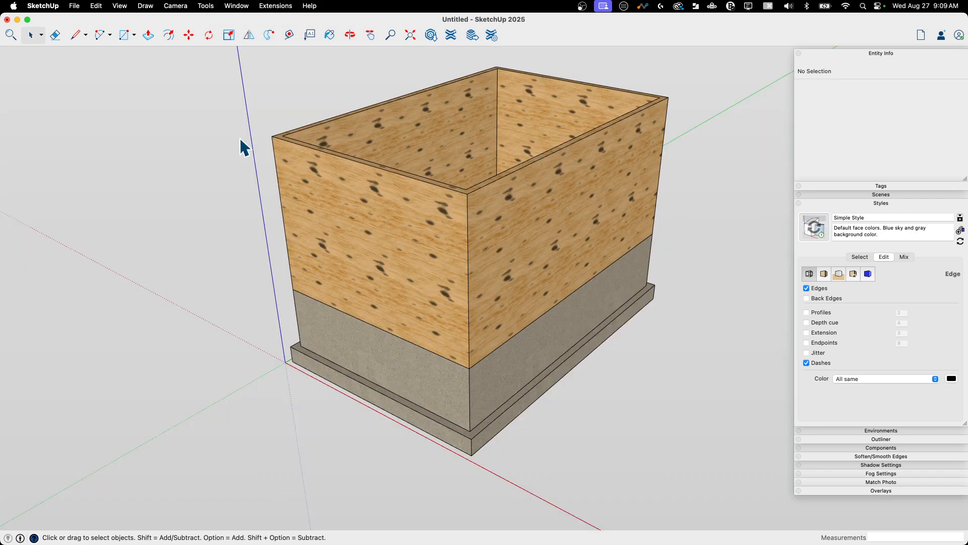
{"action": "mouse_move", "coordinate": [227, 145]}
{"action": "middle_mouse_down"}
{"action": "mouse_move", "coordinate": [325, 299]}
{"action": "mouse_move", "coordinate": [480, 389]}
{"action": "mouse_move", "coordinate": [607, 274]}
{"action": "mouse_move", "coordinate": [642, 102]}
{"action": "mouse_move", "coordinate": [499, 53]}
{"action": "mouse_move", "coordinate": [348, 36]}
{"action": "middle_mouse_up"}
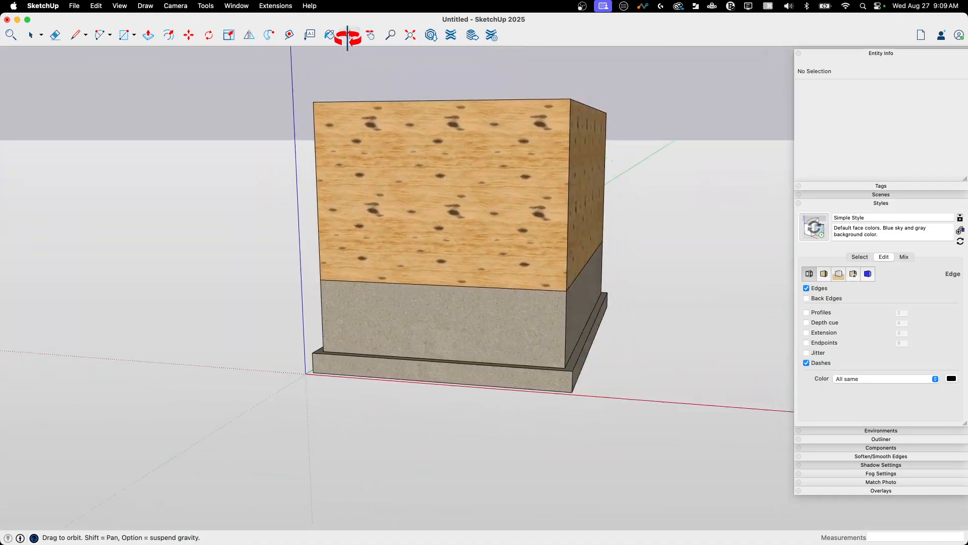
{"action": "left_click", "coordinate": [439, 209]}
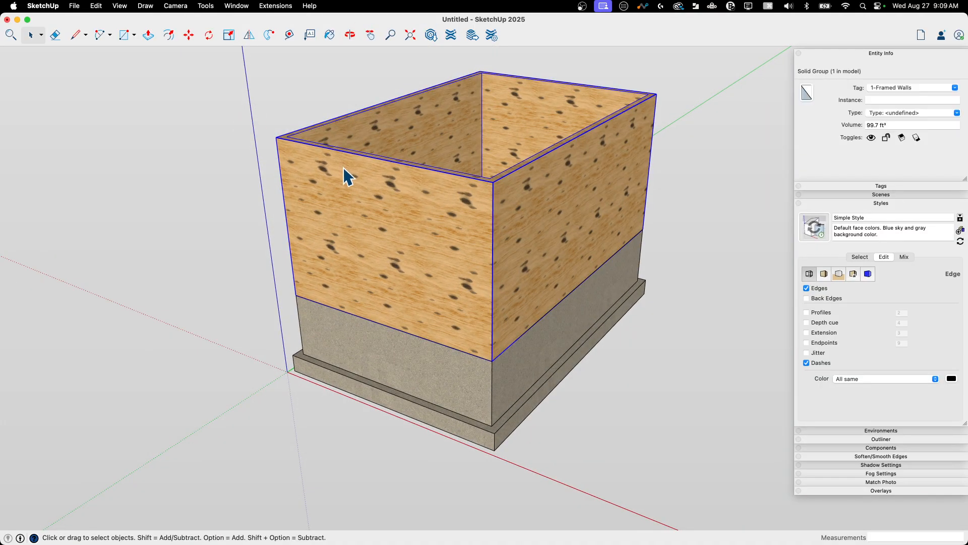
{"action": "mouse_move", "coordinate": [469, 223]}
{"action": "middle_mouse_down"}
{"action": "mouse_move", "coordinate": [476, 219]}
{"action": "mouse_move", "coordinate": [290, 159]}
{"action": "mouse_move", "coordinate": [444, 386]}
{"action": "middle_mouse_up"}
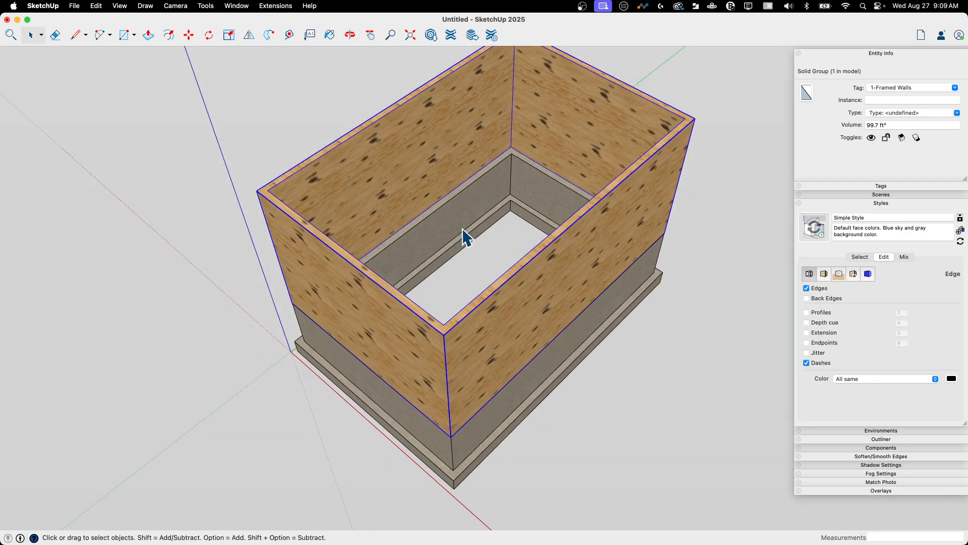
{"action": "middle_click_drag", "start_coordinate": [513, 316], "coordinate": [525, 216]}
- Select the concrete foundation walls group and then the footer group while orbiting the box
{"action": "left_click", "coordinate": [480, 346]}
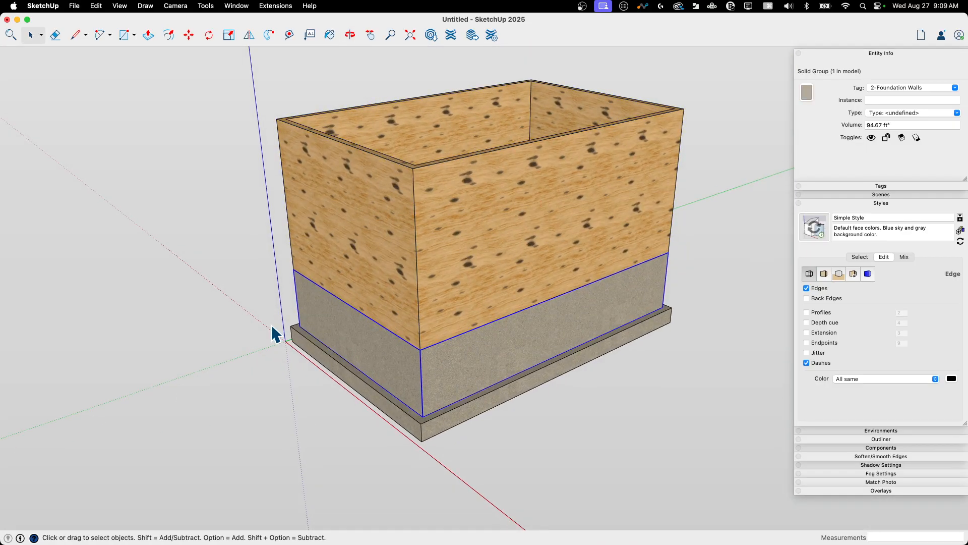
{"action": "mouse_move", "coordinate": [274, 335]}
{"action": "middle_mouse_down"}
{"action": "mouse_move", "coordinate": [507, 278]}
{"action": "mouse_move", "coordinate": [544, 326]}
{"action": "middle_mouse_up"}
{"action": "middle_click_drag", "start_coordinate": [647, 318], "coordinate": [500, 330]}
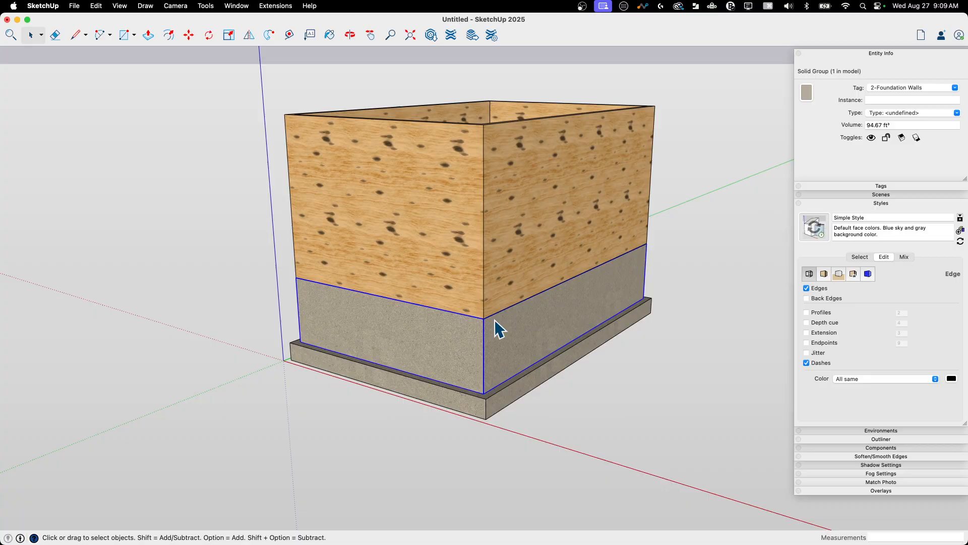
{"action": "left_click", "coordinate": [529, 395]}
{"action": "mouse_move", "coordinate": [529, 395]}
{"action": "middle_mouse_down"}
{"action": "mouse_move", "coordinate": [473, 435]}
{"action": "mouse_move", "coordinate": [454, 329]}
{"action": "mouse_move", "coordinate": [518, 454]}
{"action": "middle_mouse_up"}
{"action": "mouse_move", "coordinate": [468, 331]}
{"action": "middle_mouse_down"}
{"action": "mouse_move", "coordinate": [446, 189]}
{"action": "mouse_move", "coordinate": [328, 116]}
{"action": "mouse_move", "coordinate": [318, 189]}
{"action": "middle_mouse_up"}
{"action": "mouse_move", "coordinate": [355, 155]}
{"action": "middle_mouse_down"}
{"action": "mouse_move", "coordinate": [514, 220]}
{"action": "mouse_move", "coordinate": [521, 355]}
{"action": "mouse_move", "coordinate": [500, 378]}
{"action": "mouse_move", "coordinate": [514, 382]}
{"action": "middle_mouse_up"}
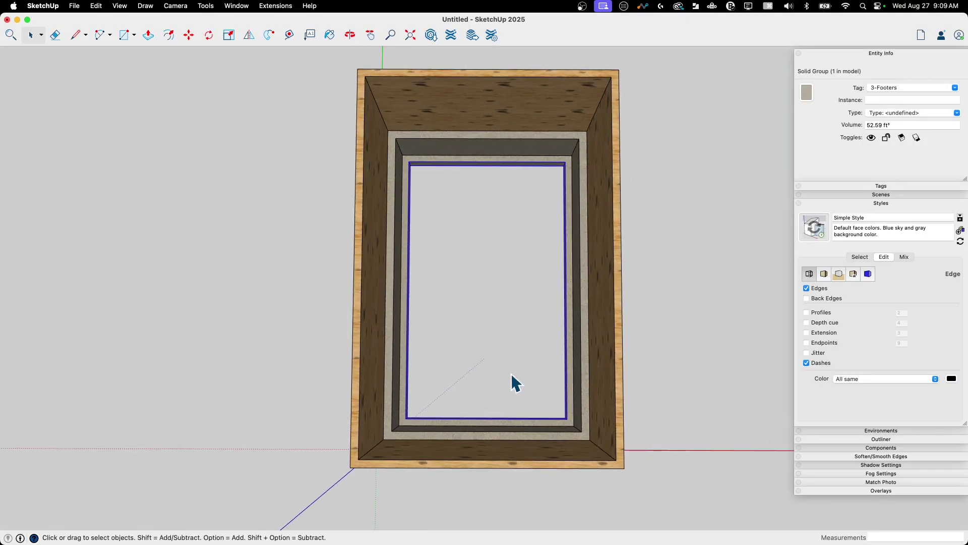
- Show the model from the Top standard view in Parallel Projection
{"action": "left_click", "coordinate": [176, 6]}
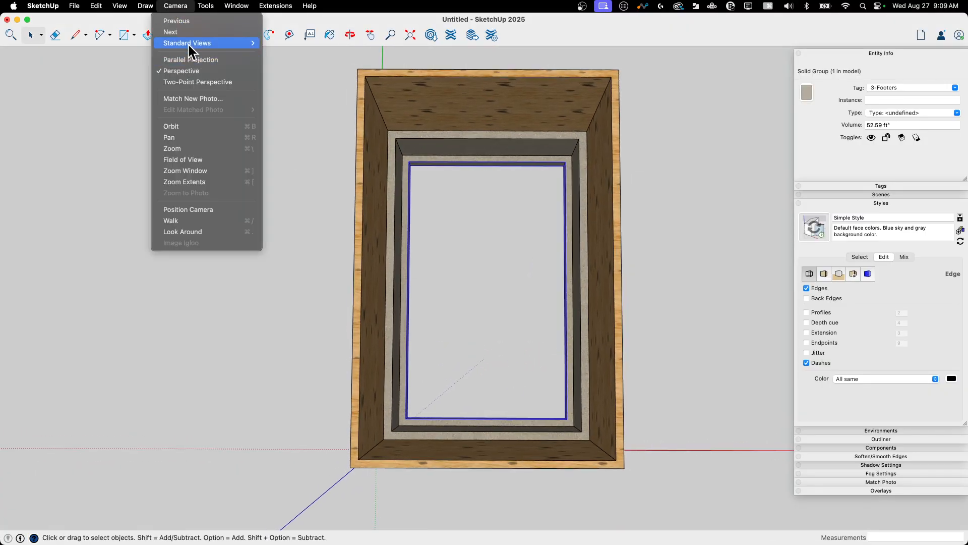
{"action": "mouse_move", "coordinate": [187, 44]}
{"action": "left_click", "coordinate": [280, 43]}
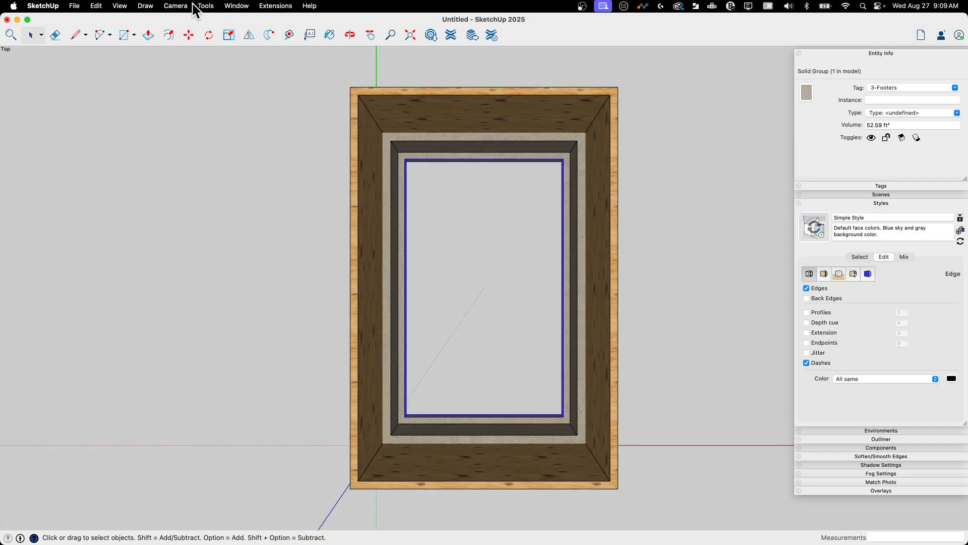
{"action": "left_click", "coordinate": [176, 6]}
{"action": "left_click", "coordinate": [190, 60]}
- Deselect the footer group and set the face style to Monochrome
{"action": "left_click", "coordinate": [285, 170]}
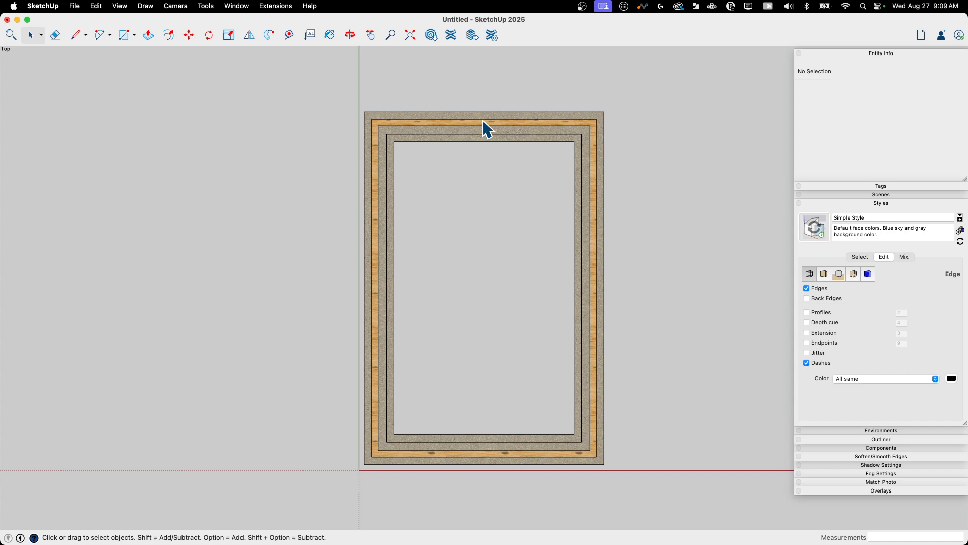
{"action": "left_click", "coordinate": [121, 6]}
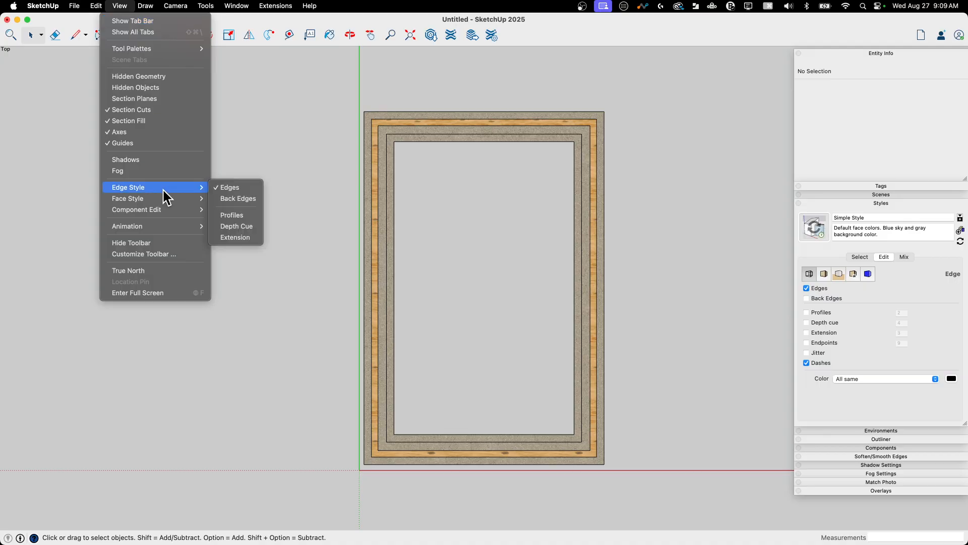
{"action": "mouse_move", "coordinate": [130, 198]}
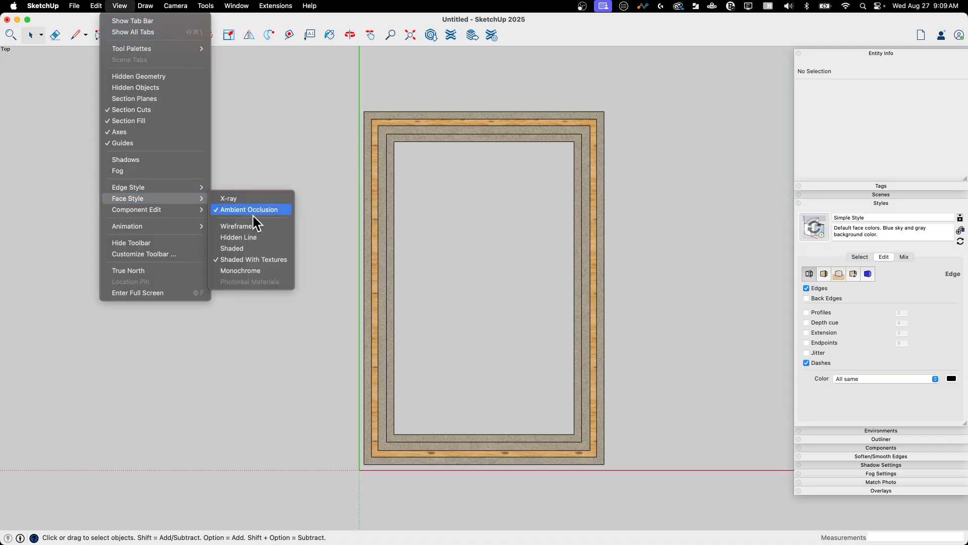
{"action": "left_click", "coordinate": [261, 271]}
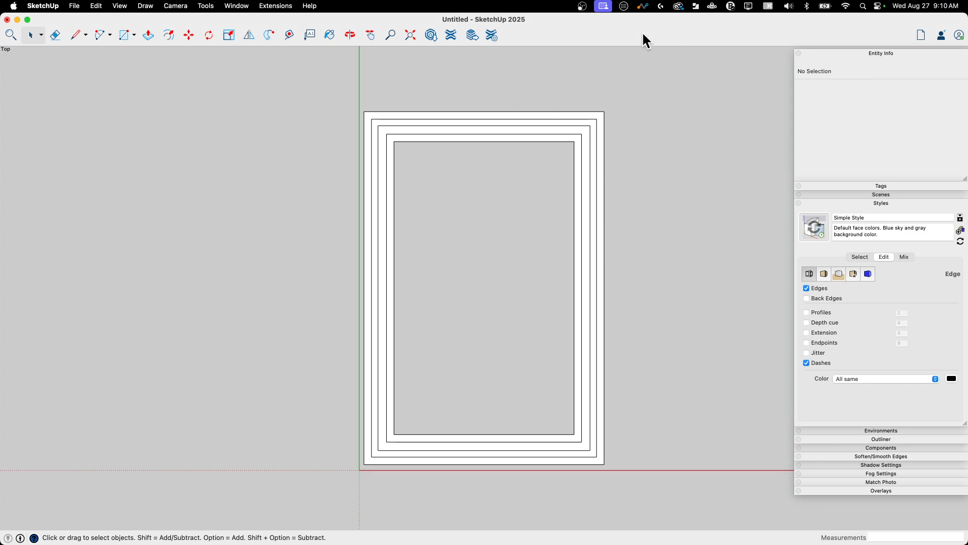
- Add Scene 1 from the current top view, accepting the warning
{"action": "left_click", "coordinate": [875, 194]}
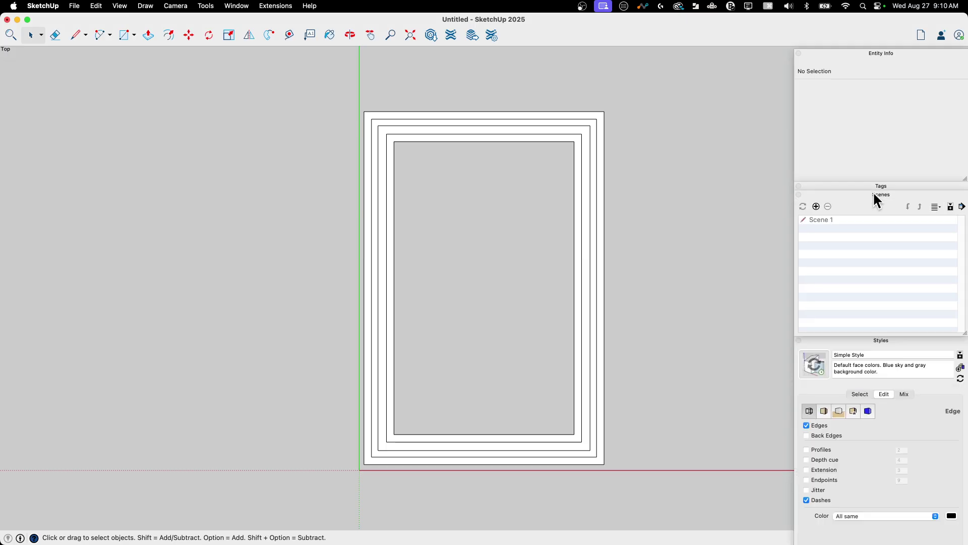
{"action": "left_click", "coordinate": [815, 207]}
{"action": "left_click", "coordinate": [444, 232]}
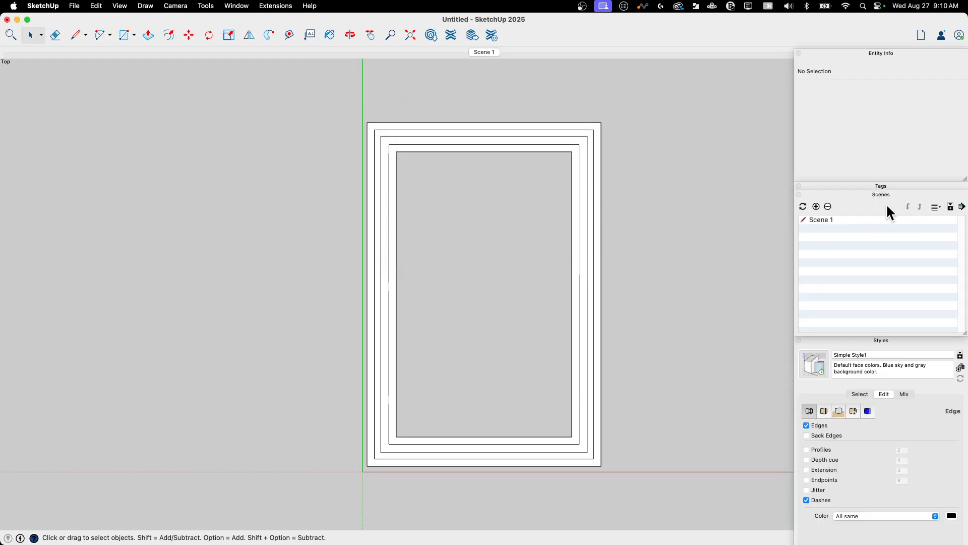
{"action": "left_click", "coordinate": [881, 195]}
- Orbit into 3D, select the framed walls group, and show the Tags list instead of Styles
{"action": "middle_click_drag", "start_coordinate": [632, 259], "coordinate": [482, 68]}
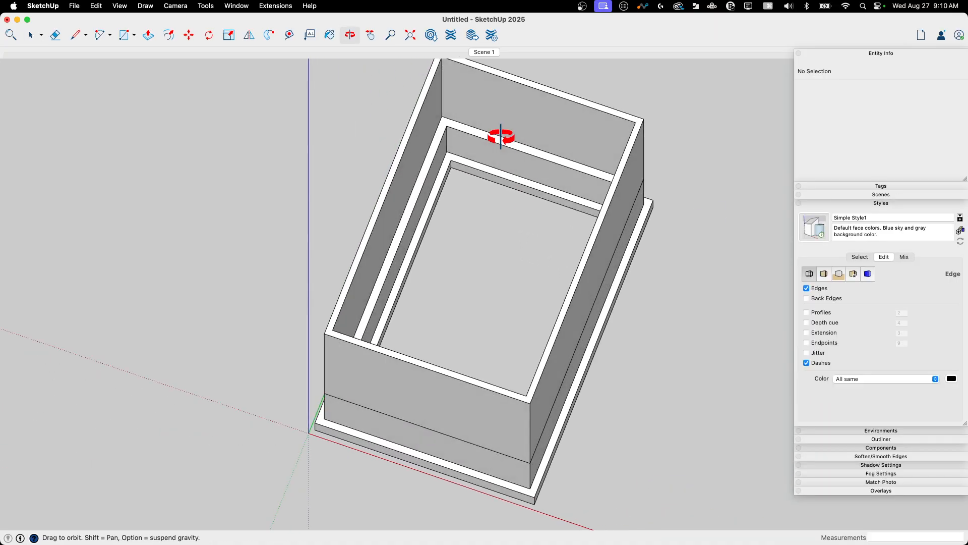
{"action": "middle_click_drag", "start_coordinate": [504, 305], "coordinate": [468, 106]}
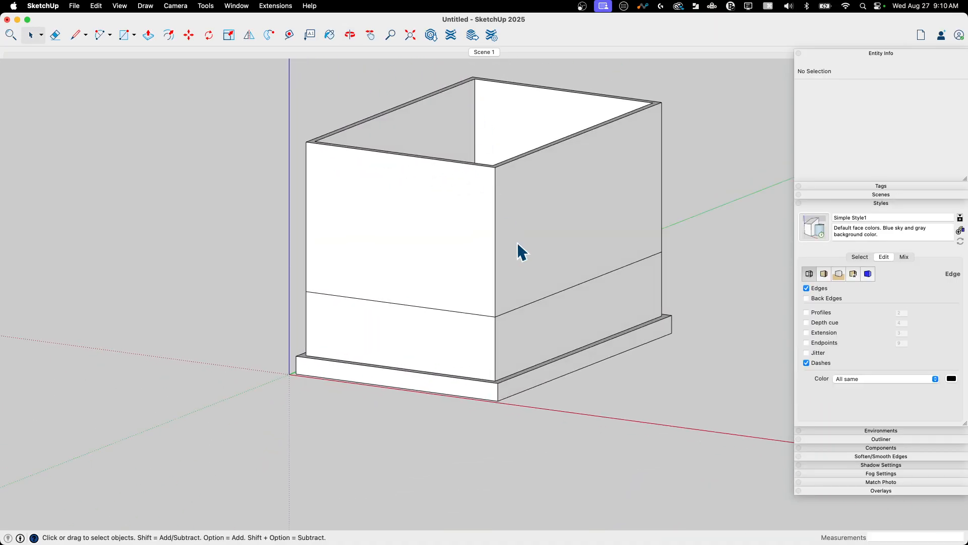
{"action": "scroll", "coordinate": [519, 345], "scroll_direction": "down", "scroll_amount": 2}
{"action": "scroll", "coordinate": [522, 334], "scroll_direction": "up", "scroll_amount": 2}
{"action": "left_click", "coordinate": [489, 213]}
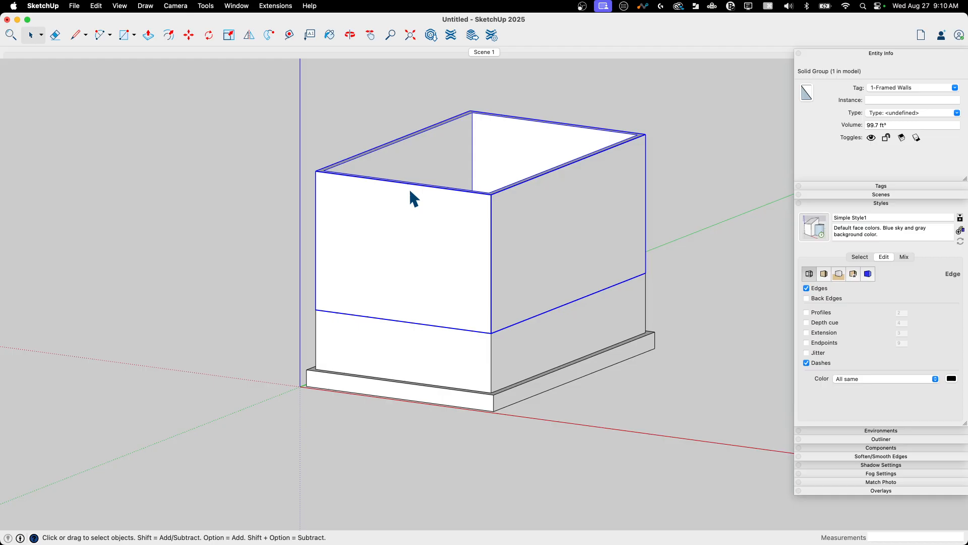
{"action": "middle_click_drag", "start_coordinate": [409, 188], "coordinate": [487, 233]}
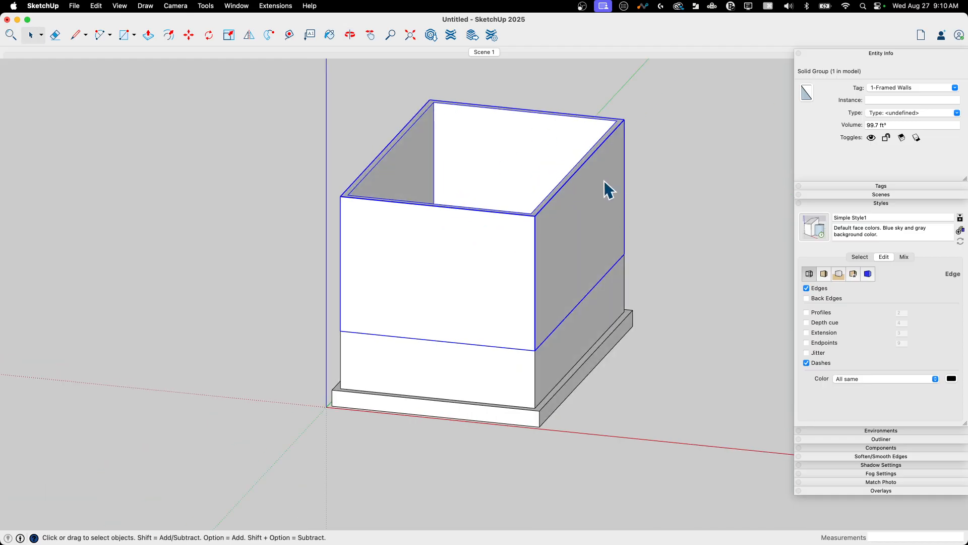
{"action": "left_click", "coordinate": [880, 203]}
{"action": "left_click", "coordinate": [880, 185]}
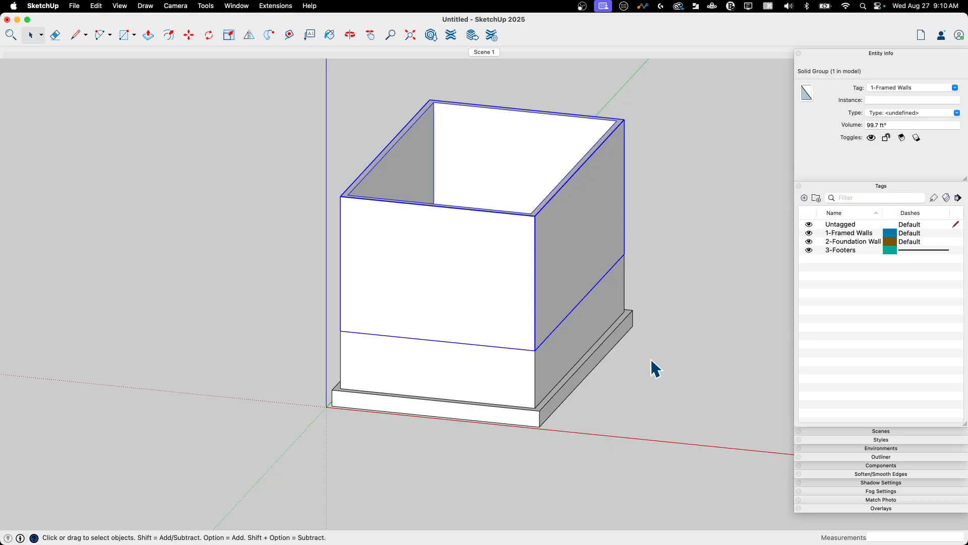
- Keep 3-Footers on the default dash, then select the foundation walls and footers groups while orbiting
{"action": "left_click", "coordinate": [925, 250]}
{"action": "left_click", "coordinate": [900, 261]}
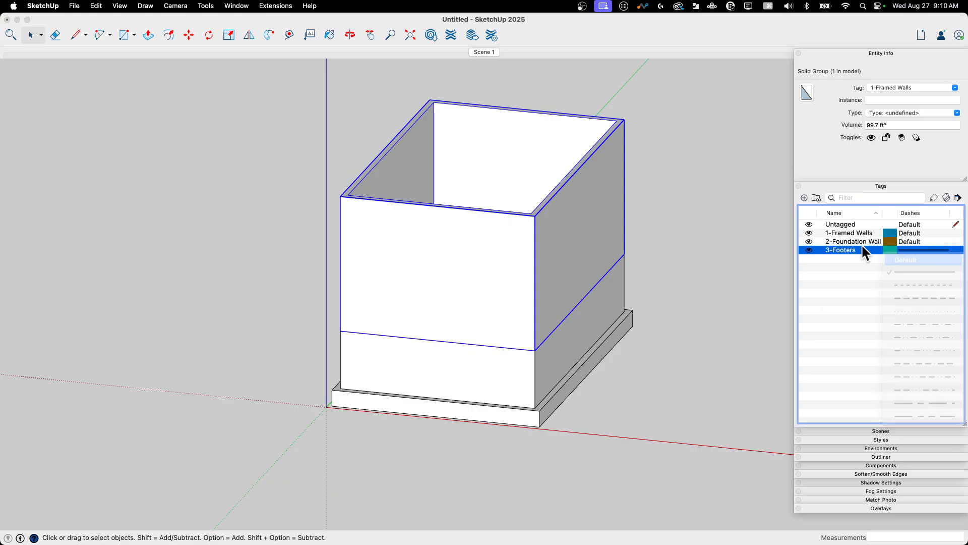
{"action": "middle_click_drag", "start_coordinate": [655, 242], "coordinate": [564, 279]}
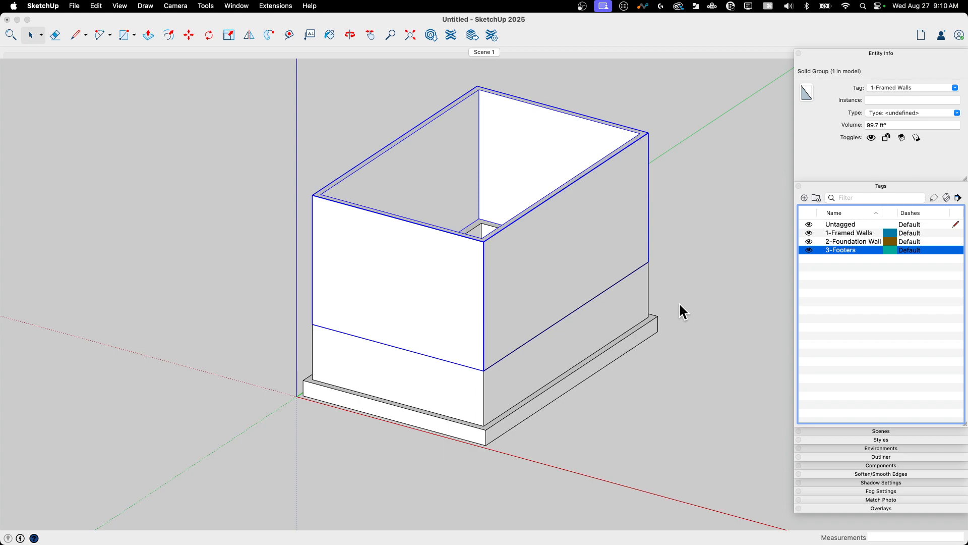
{"action": "middle_click_drag", "start_coordinate": [679, 302], "coordinate": [651, 268]}
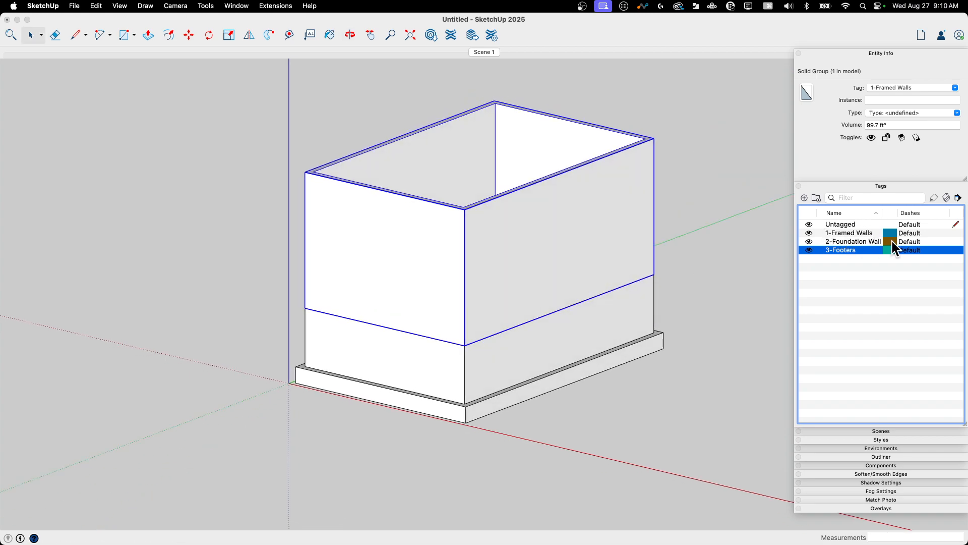
{"action": "middle_click_drag", "start_coordinate": [403, 122], "coordinate": [436, 187]}
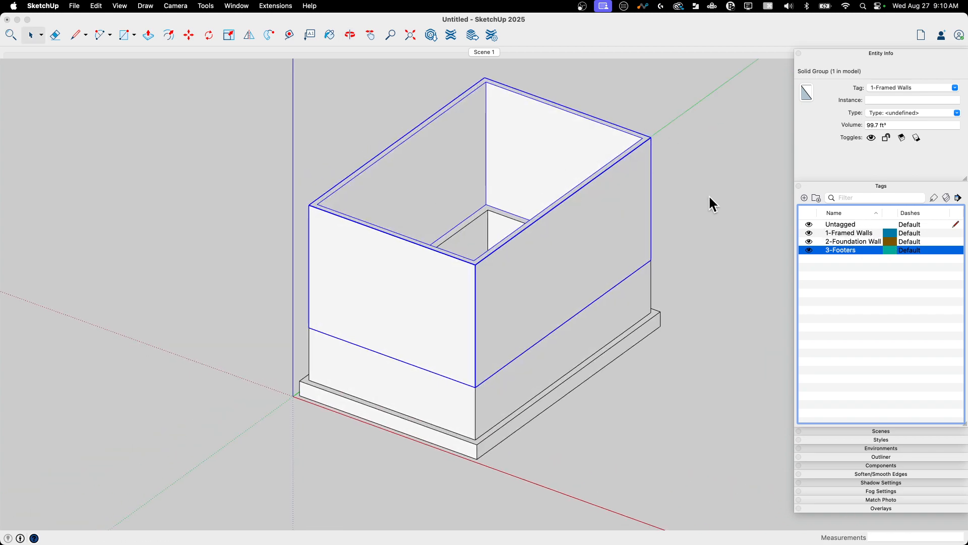
{"action": "mouse_move", "coordinate": [709, 194]}
{"action": "middle_mouse_down"}
{"action": "mouse_move", "coordinate": [694, 146]}
{"action": "mouse_move", "coordinate": [696, 212]}
{"action": "middle_mouse_up"}
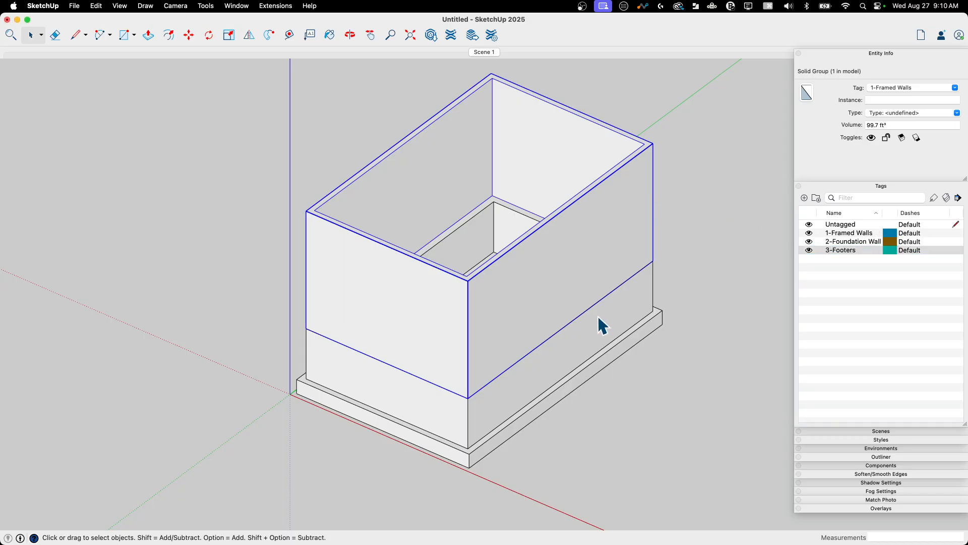
{"action": "left_click", "coordinate": [560, 338]}
{"action": "middle_click_drag", "start_coordinate": [485, 353], "coordinate": [529, 281]}
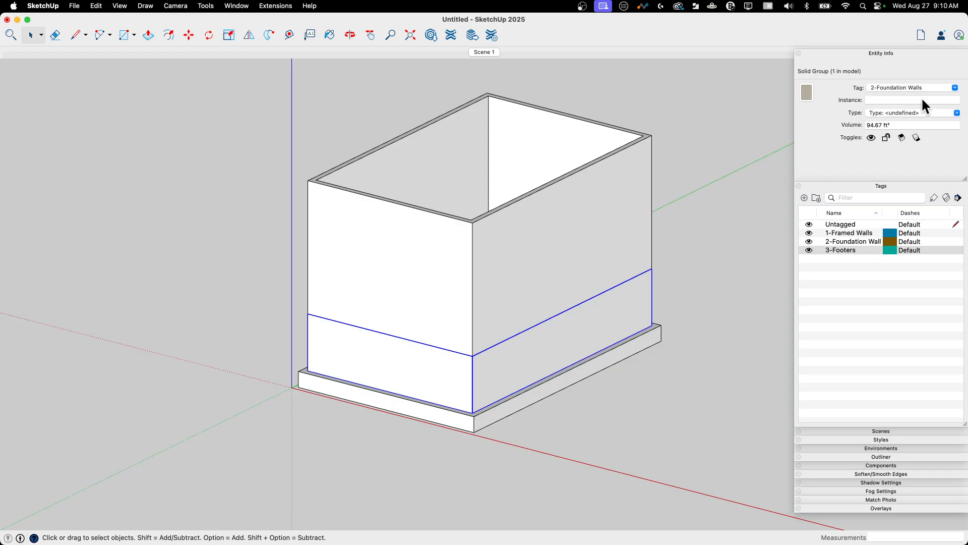
{"action": "left_click", "coordinate": [577, 371]}
{"action": "middle_click_drag", "start_coordinate": [560, 332], "coordinate": [548, 352]}
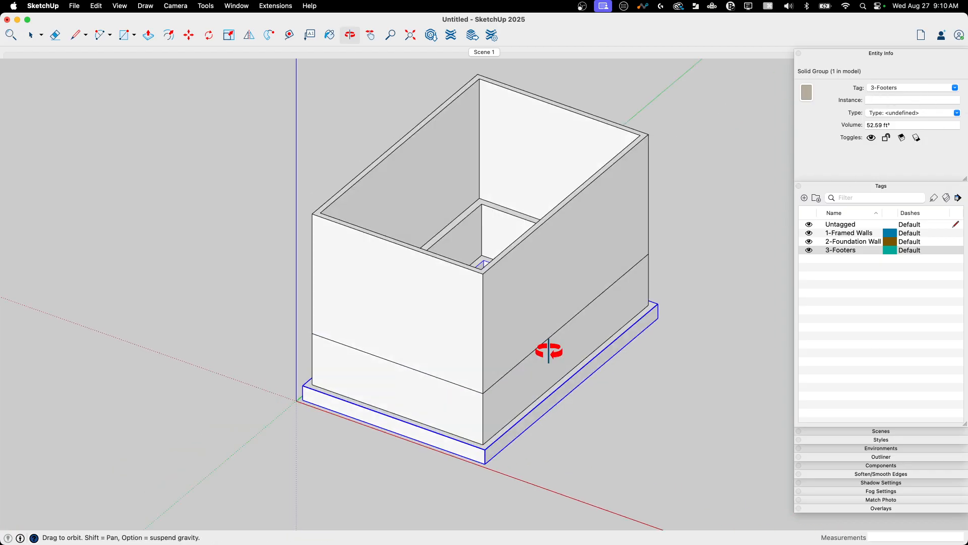
{"action": "middle_click_drag", "start_coordinate": [571, 288], "coordinate": [700, 345]}
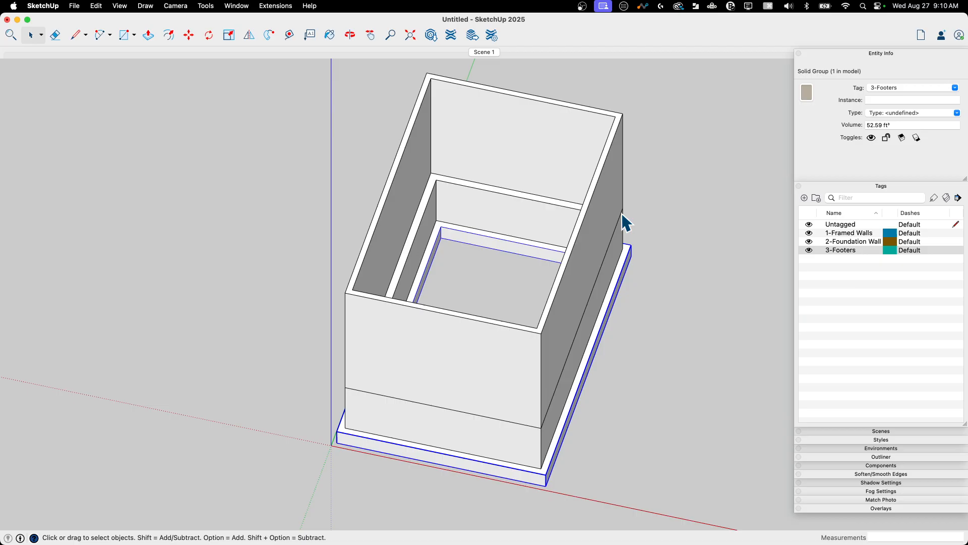
{"action": "mouse_move", "coordinate": [623, 213]}
{"action": "middle_mouse_down"}
{"action": "mouse_move", "coordinate": [590, 285]}
{"action": "mouse_move", "coordinate": [488, 223]}
{"action": "middle_mouse_up"}
- Set 2-Foundation Walls to short dashes and 3-Footers to long dashes, then deselect
{"action": "left_click", "coordinate": [914, 241]}
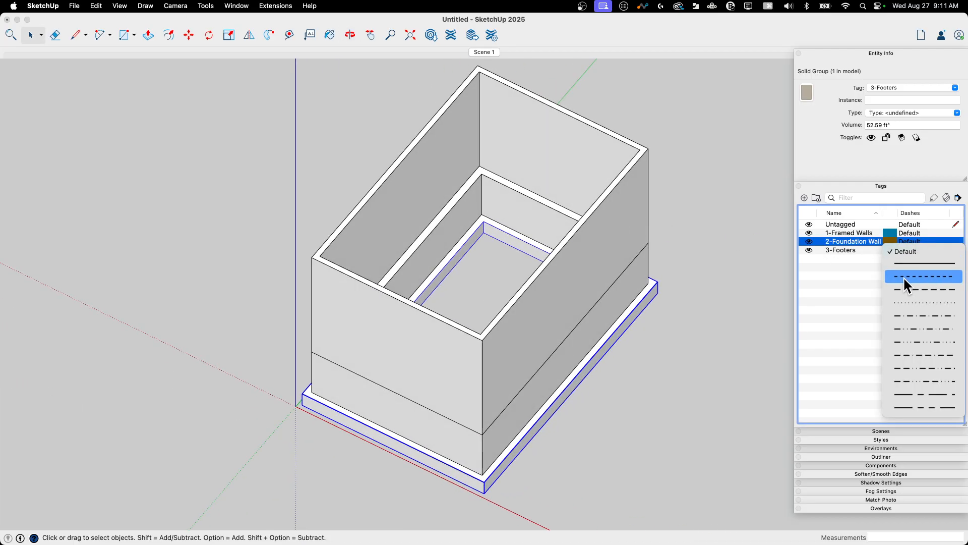
{"action": "left_click", "coordinate": [907, 279]}
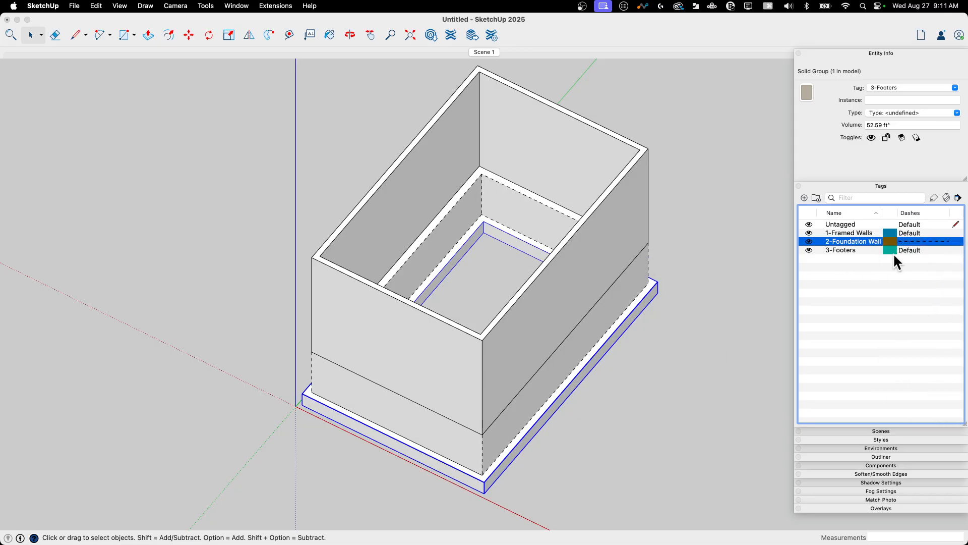
{"action": "left_click", "coordinate": [915, 249]}
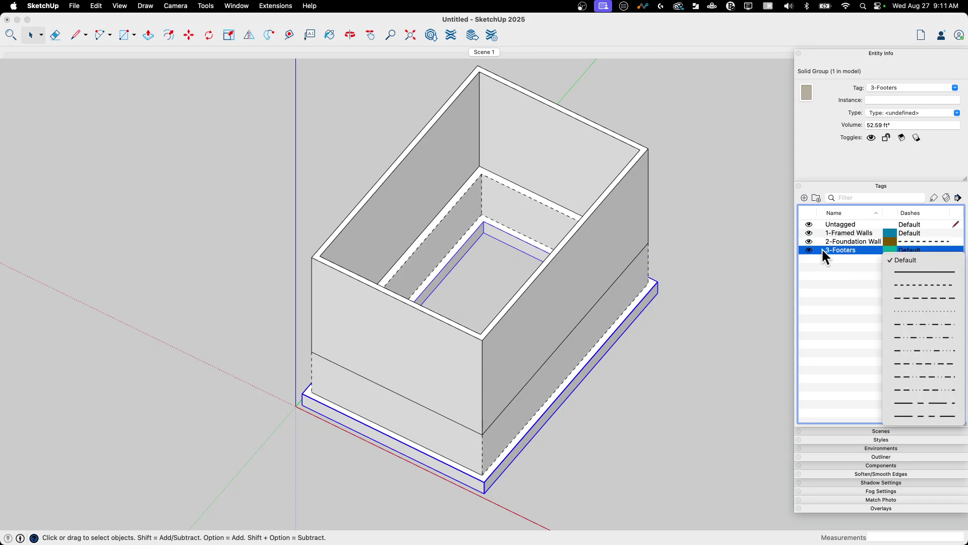
{"action": "left_click", "coordinate": [923, 301]}
{"action": "left_click", "coordinate": [742, 257]}
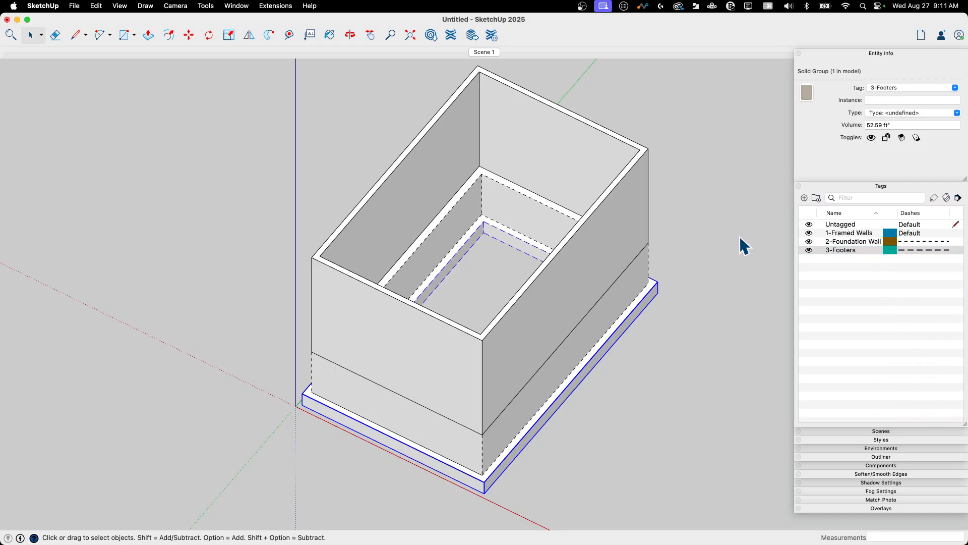
{"action": "left_click", "coordinate": [657, 341]}
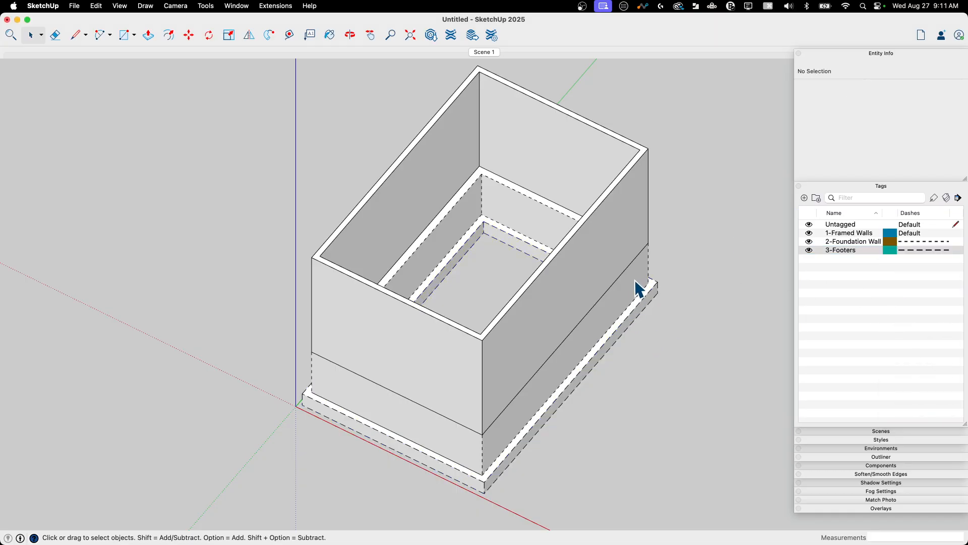
{"action": "left_click", "coordinate": [484, 52]}
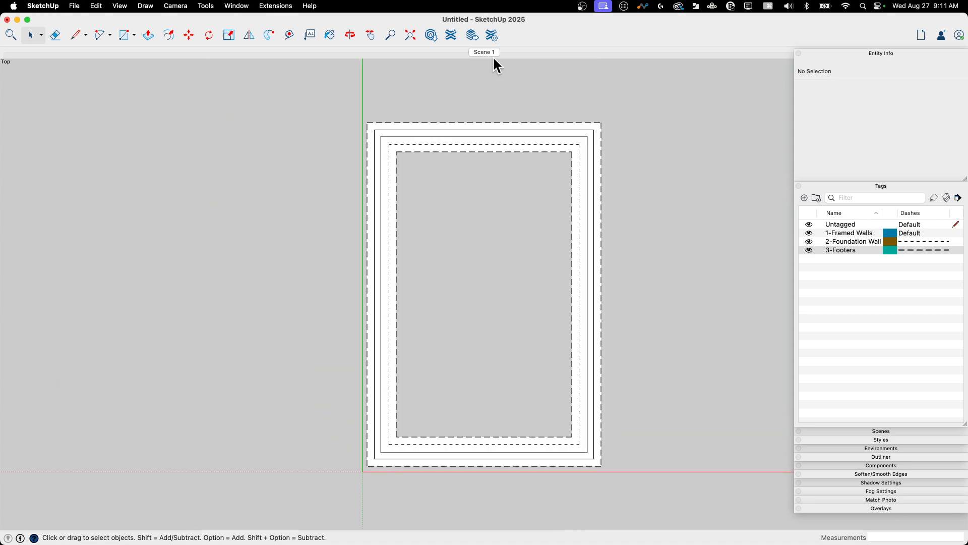